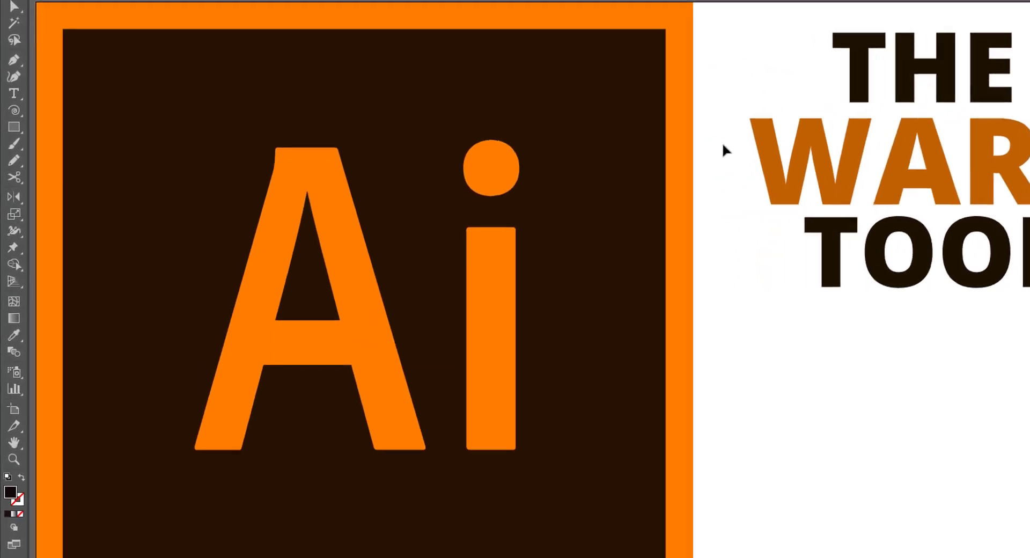
Tear off the Width tool group as a floating toolbar and place it below the TOOL heading.
click(14, 231)
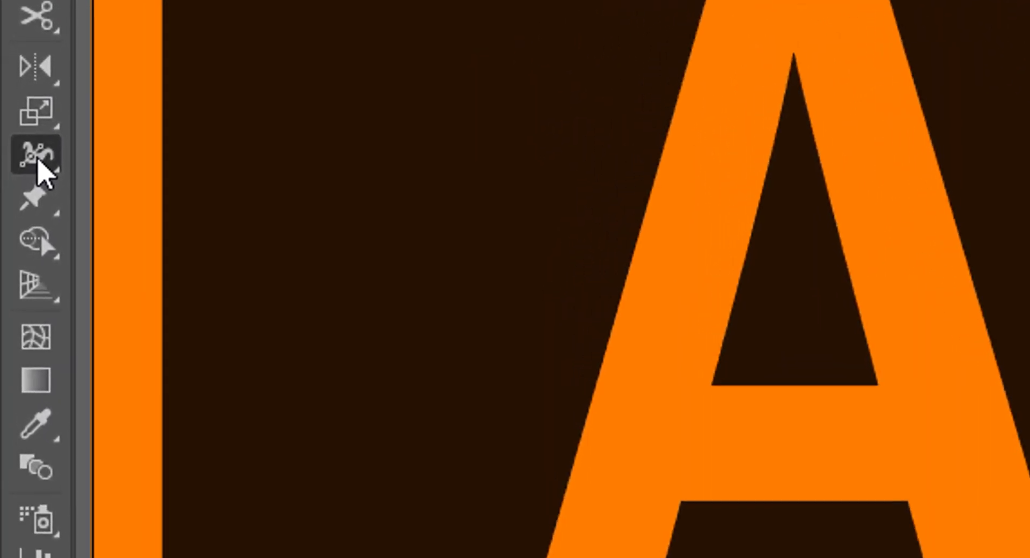
click(37, 160)
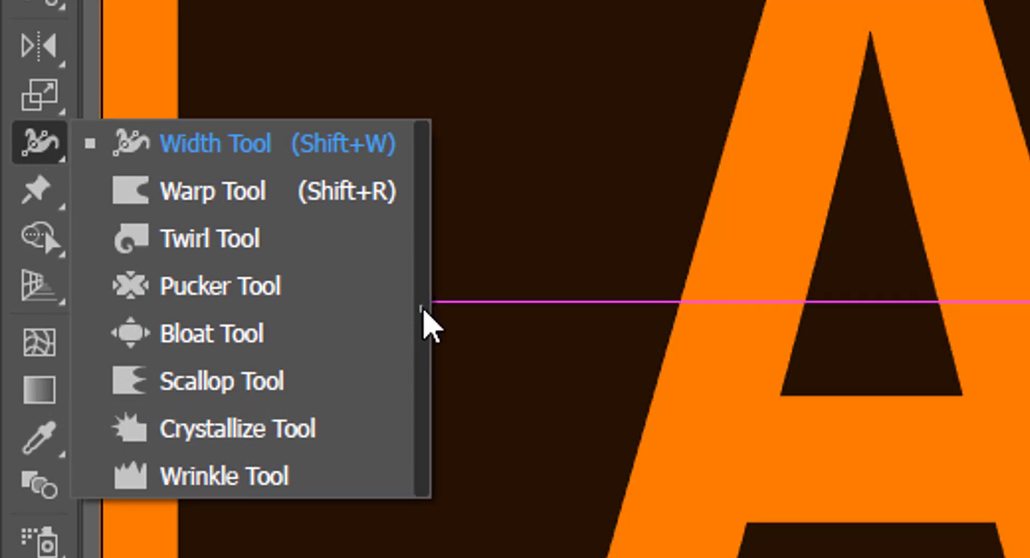
click(422, 309)
drag(311, 195, 1011, 350)
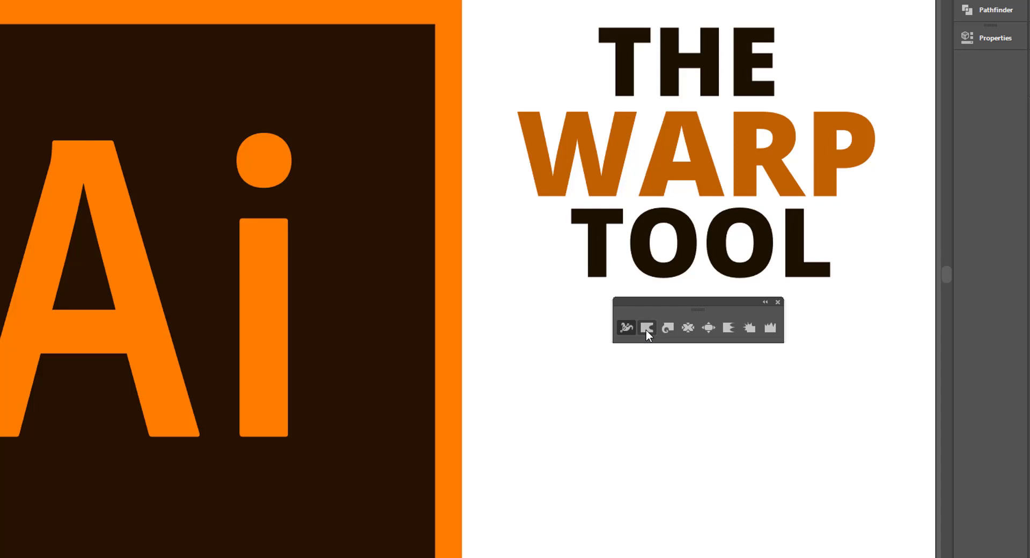
Open the Warp tool options, move the dialog clear of the heading text and examine the intensity presets.
double_click(646, 331)
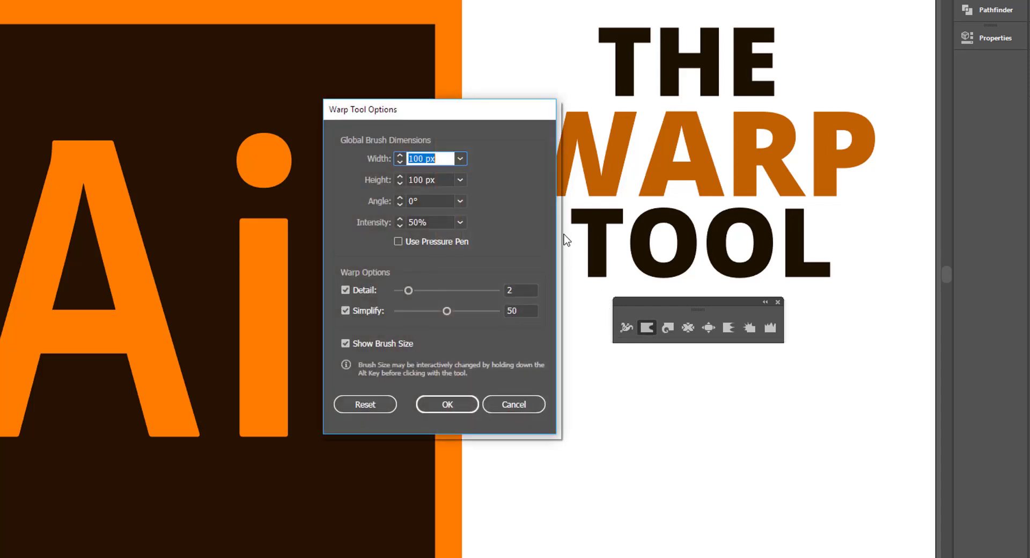
drag(491, 122, 461, 145)
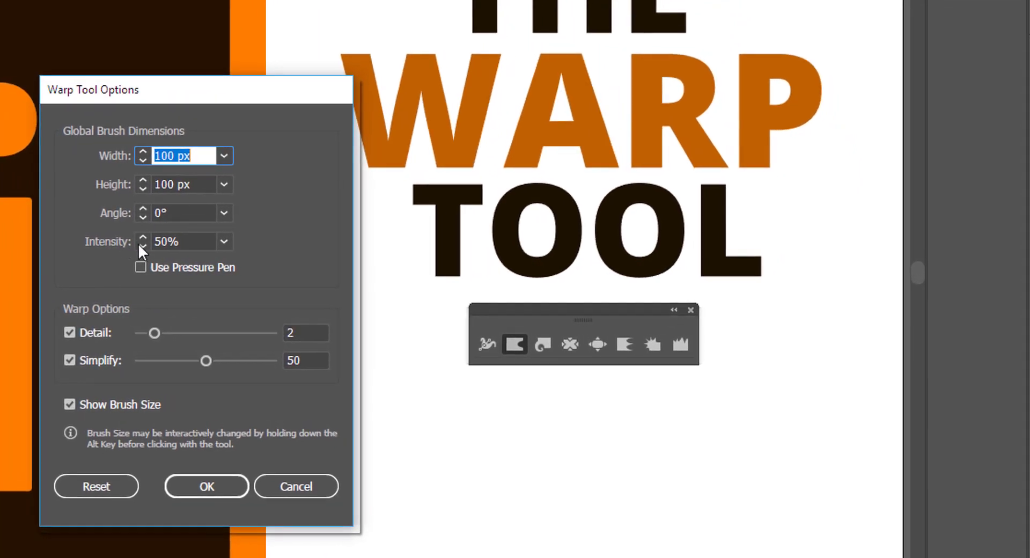
click(222, 242)
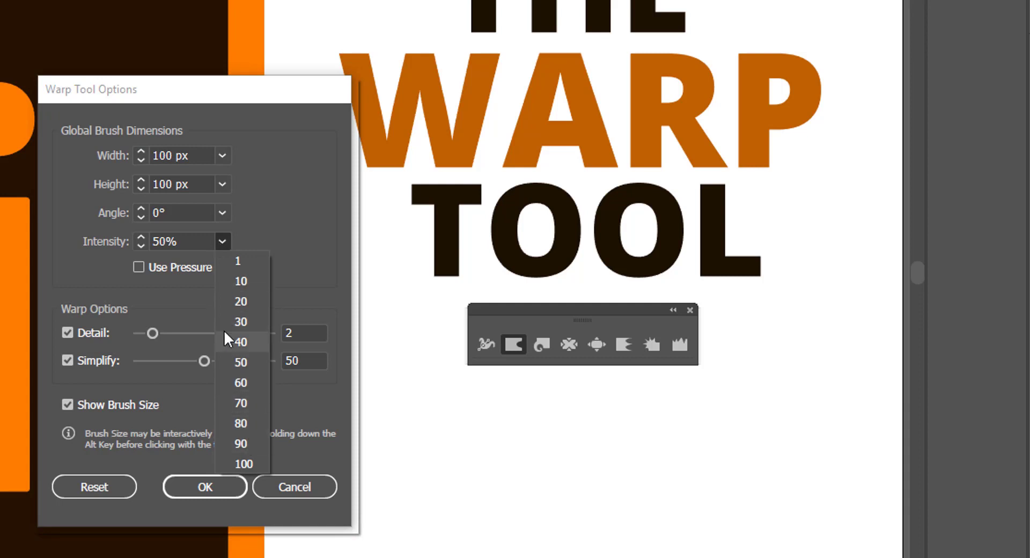
Try raising the Warp brush intensity to 55% and bring it back down to 50%.
click(142, 238)
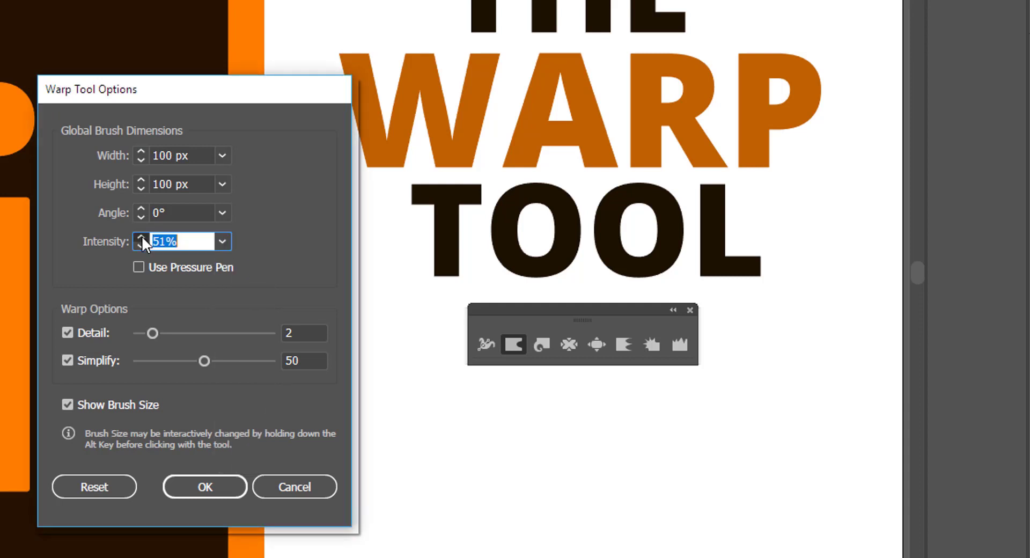
click(142, 237)
click(141, 237)
click(142, 238)
click(142, 238)
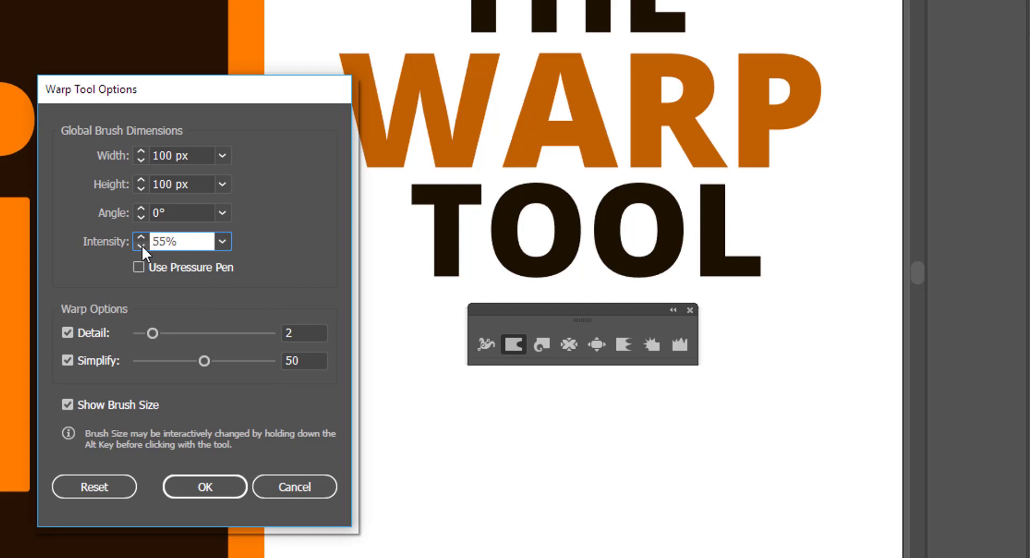
click(141, 246)
click(141, 245)
click(141, 246)
click(141, 246)
click(141, 246)
Examine the Warp brush's angle, height, width and intensity settings and close the options without applying changes.
click(223, 213)
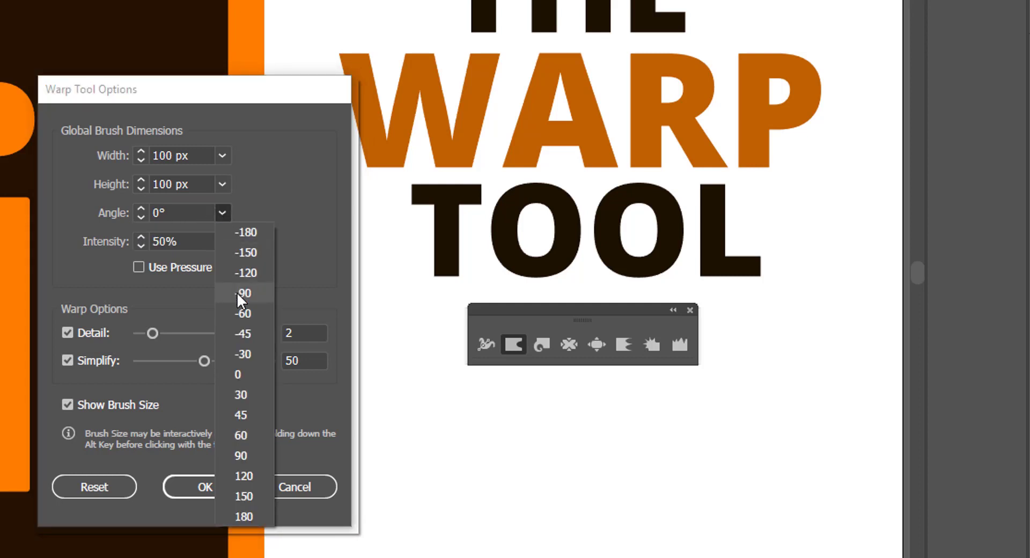
click(222, 184)
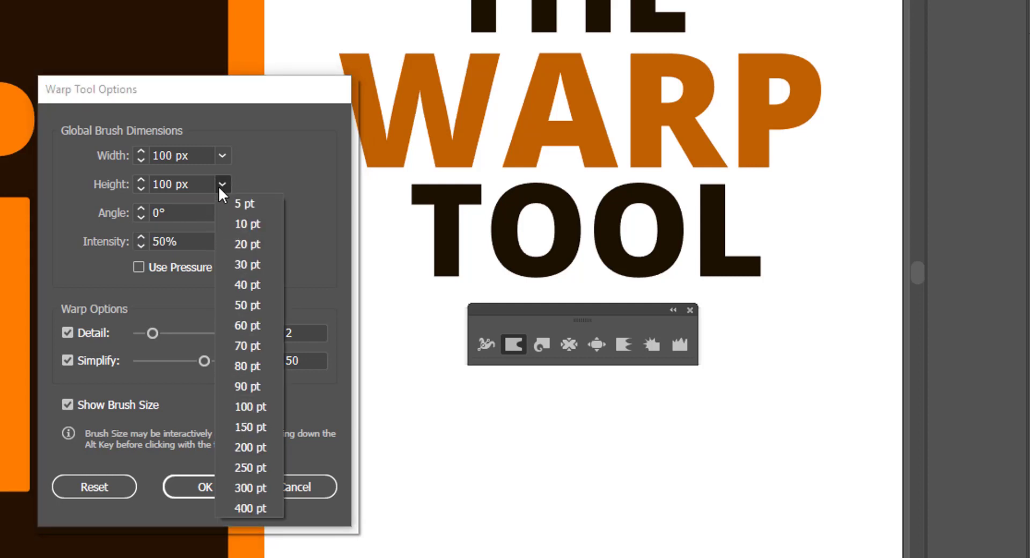
click(187, 185)
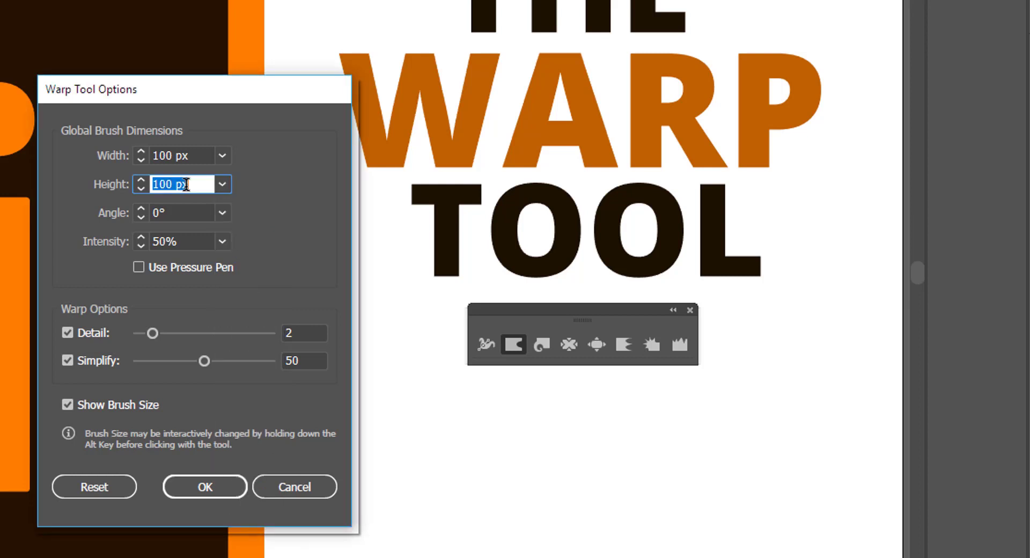
click(176, 152)
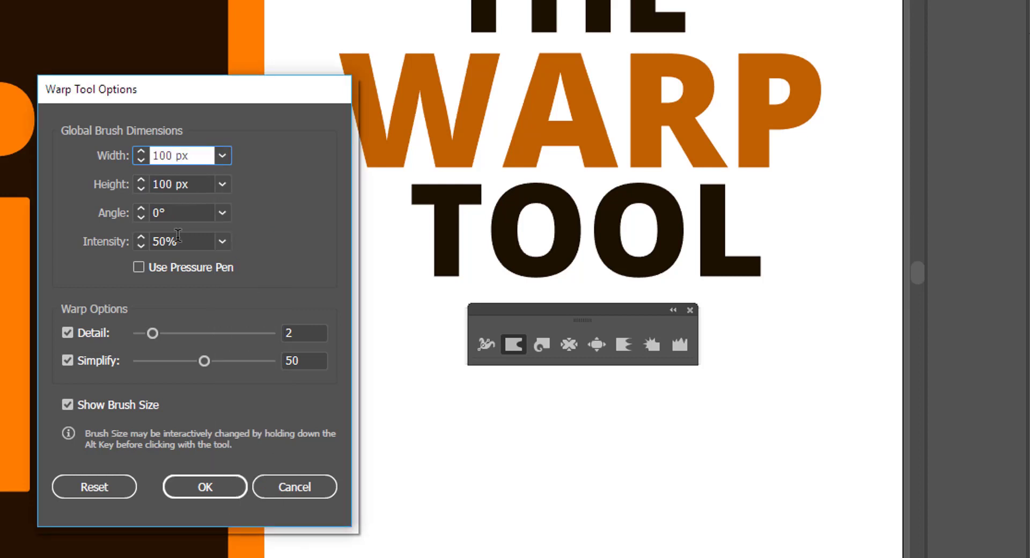
click(178, 236)
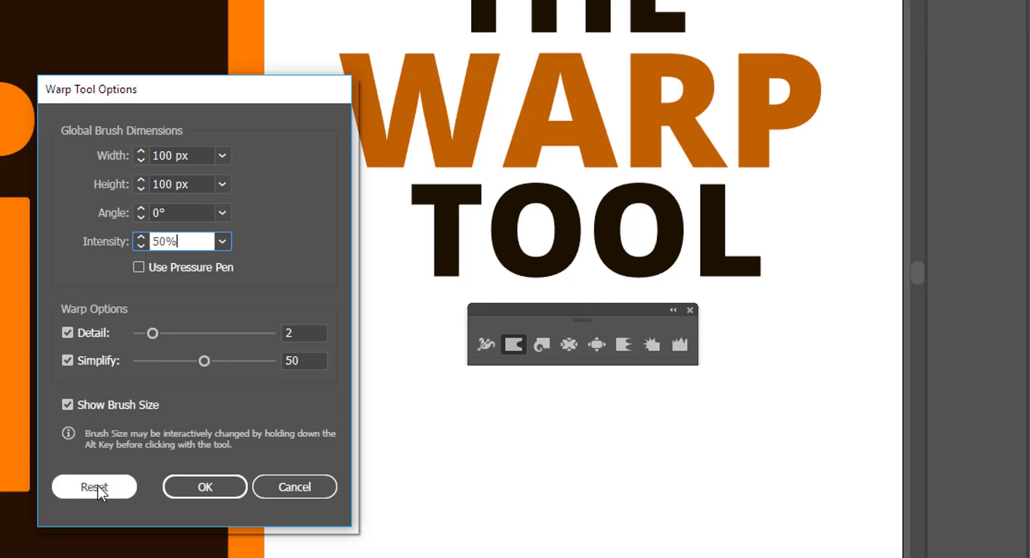
click(293, 488)
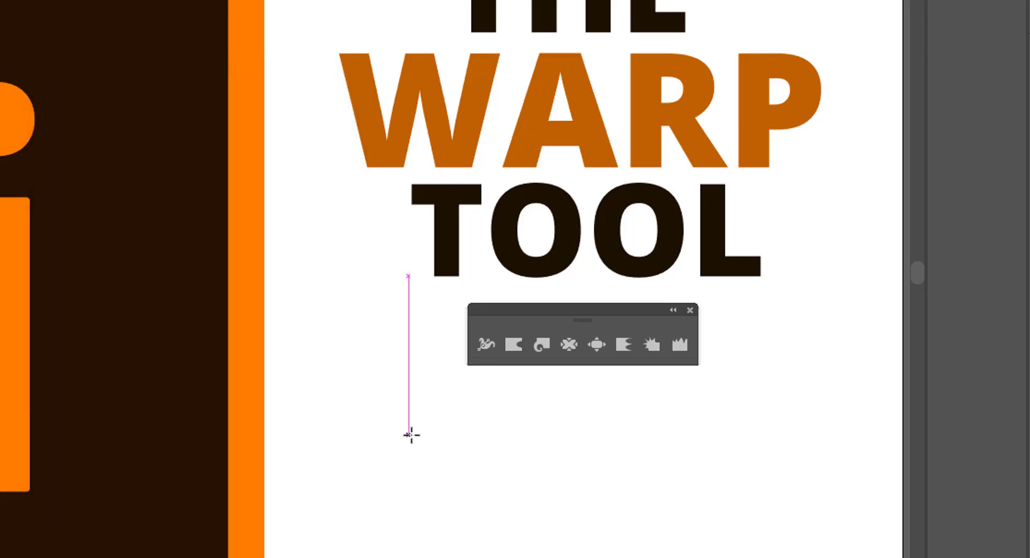
Draw a dark rectangle below the floating toolbar and push dents into all its edges with the Warp tool.
drag(410, 454, 811, 553)
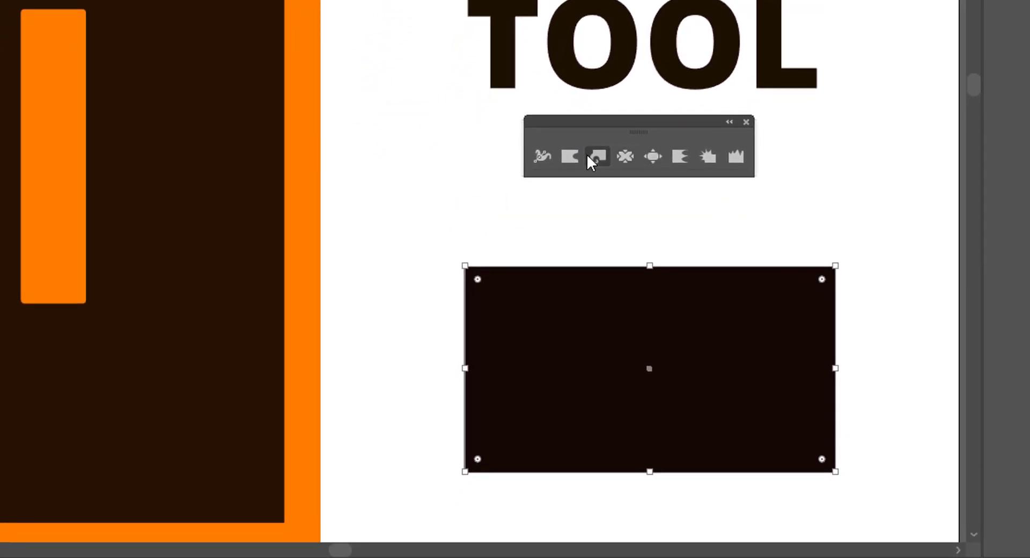
click(549, 239)
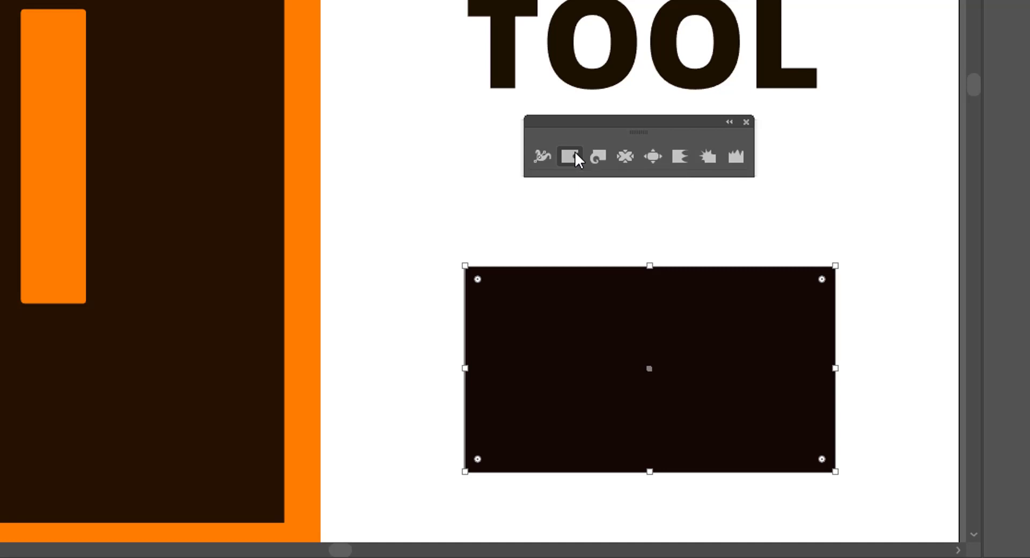
click(571, 156)
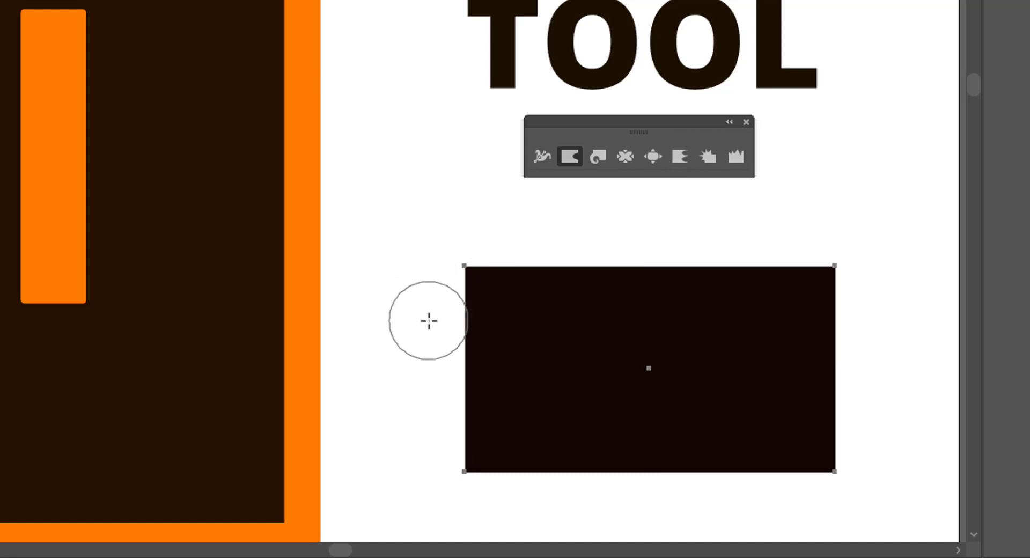
drag(437, 333, 558, 357)
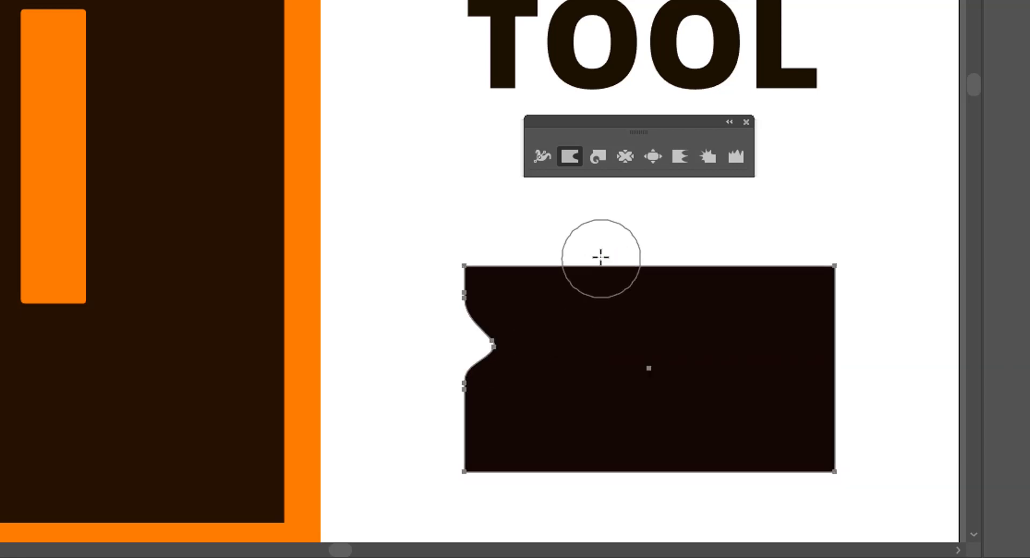
drag(600, 249, 624, 341)
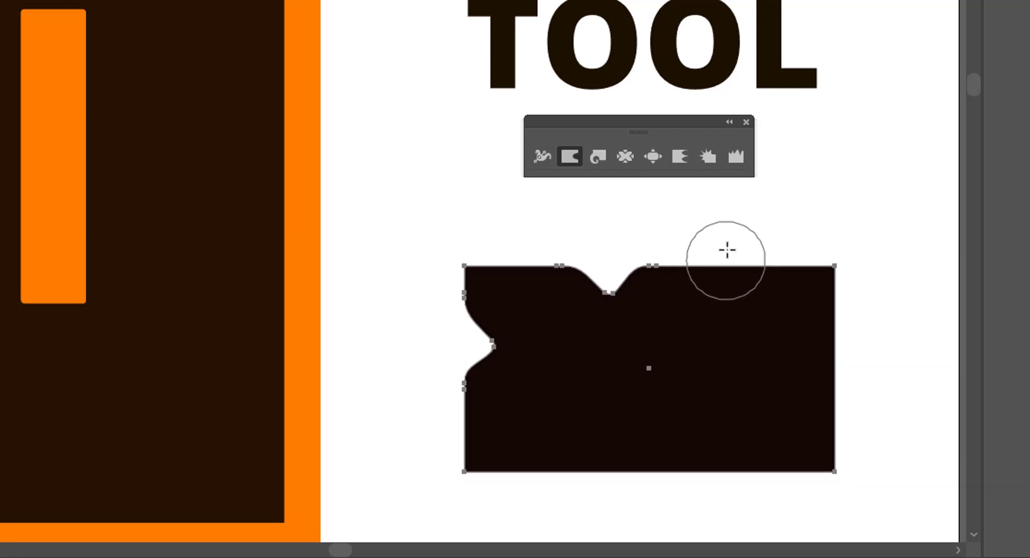
drag(726, 249, 742, 345)
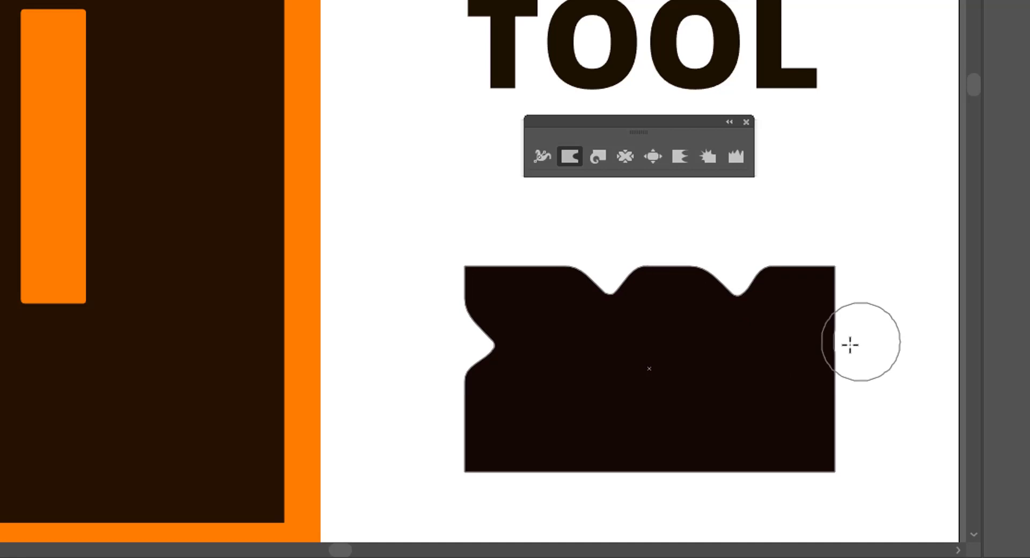
drag(850, 344, 765, 350)
mouse_move(878, 425)
mouse_down()
mouse_move(781, 432)
mouse_move(740, 391)
mouse_up()
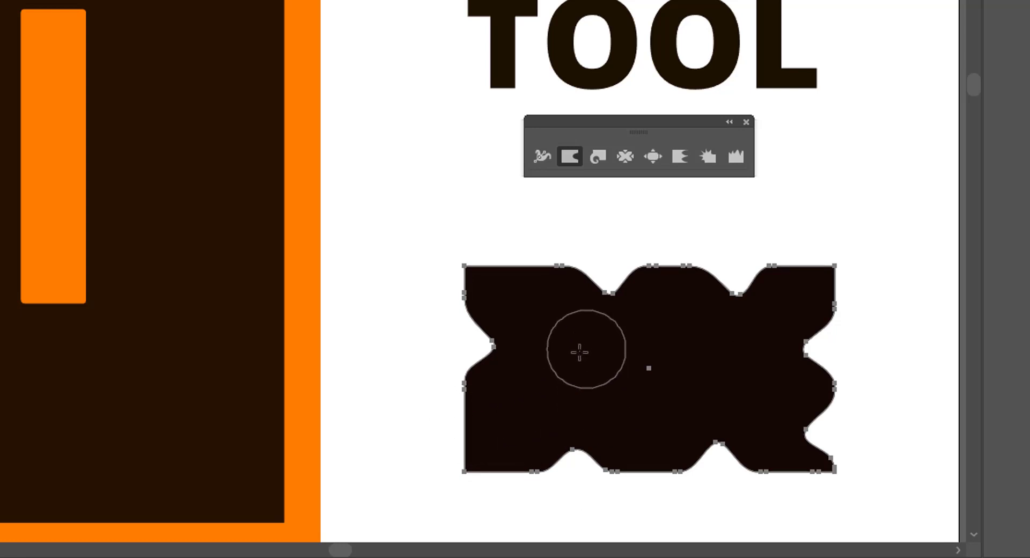
Move the warped shape closer to the floating toolbar and delete it.
key(v)
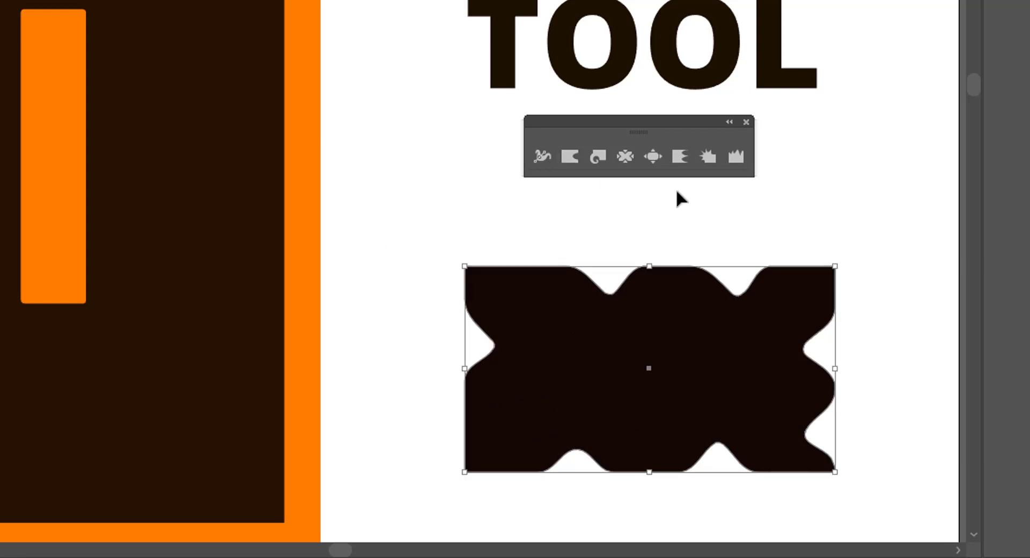
drag(751, 370, 696, 313)
click(691, 461)
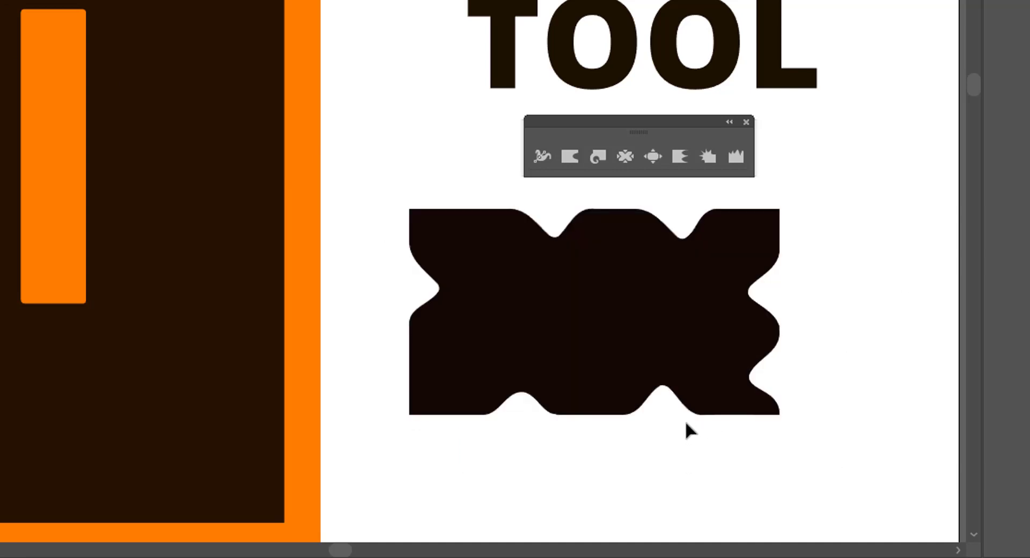
drag(690, 368, 673, 381)
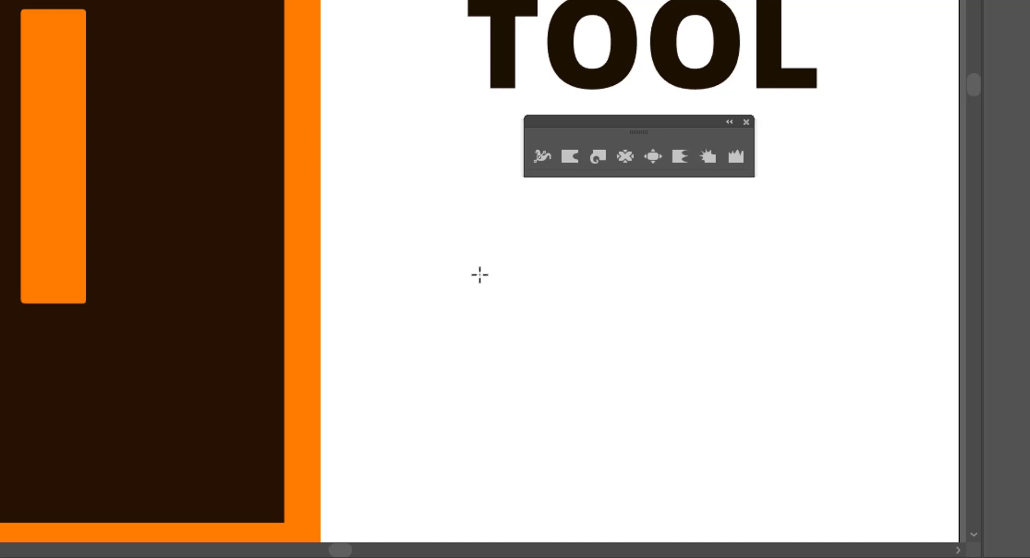
Draw a new dark rectangle about 458 by 228 px below the floating toolbar.
drag(473, 270, 830, 449)
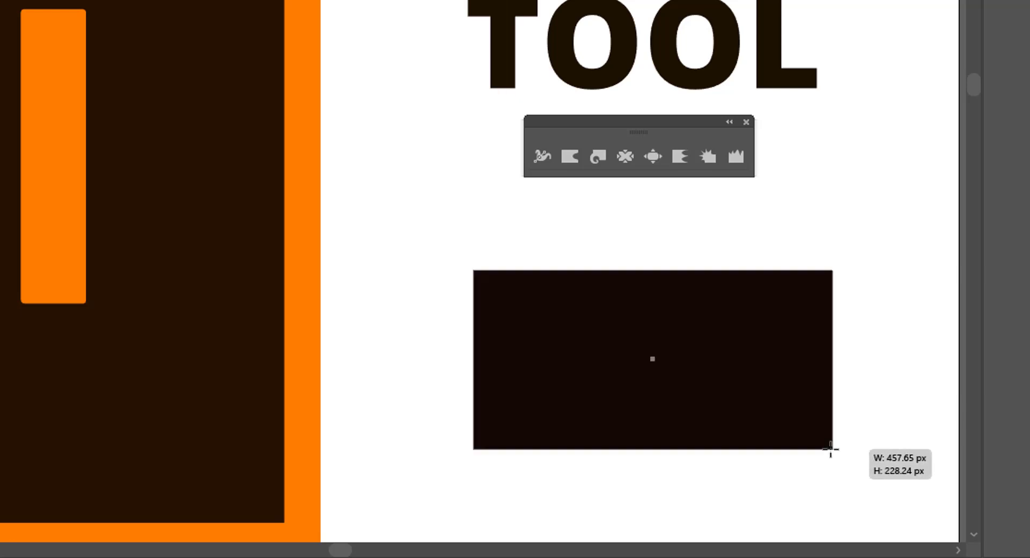
Set the Warp brush's width and height to 400 px in the Warp tool options.
click(572, 156)
double_click(574, 157)
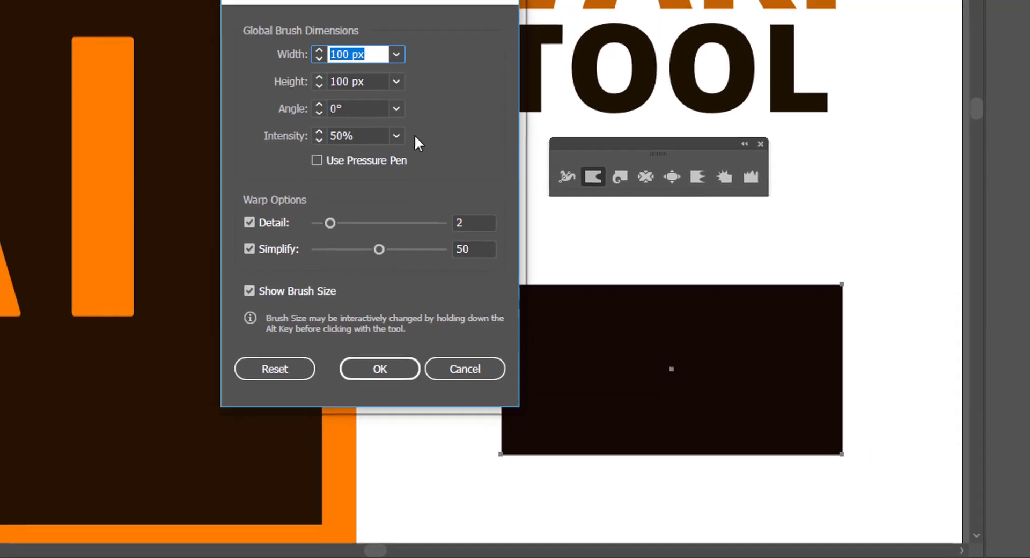
drag(399, 37, 394, 35)
drag(339, 91, 326, 90)
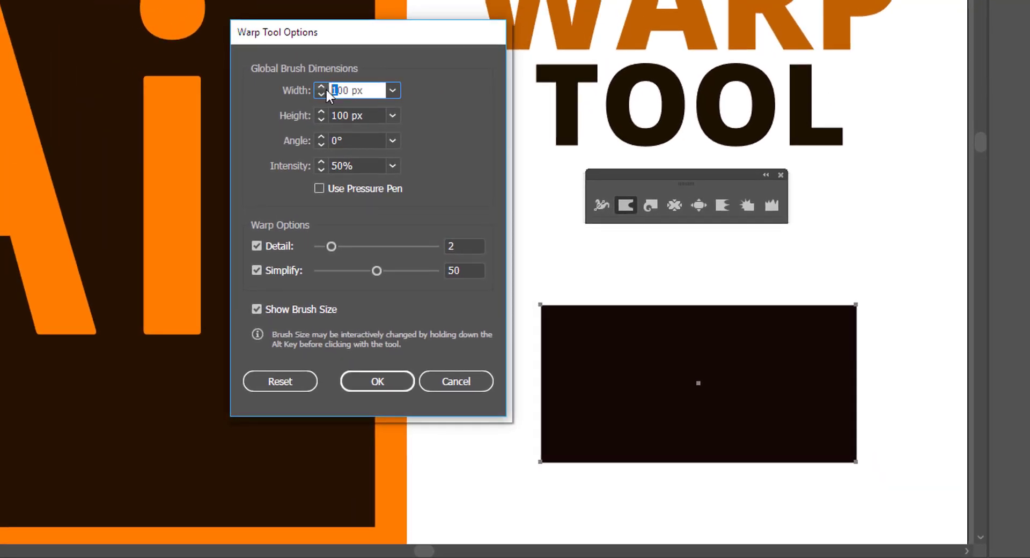
text(4)
key(Tab)
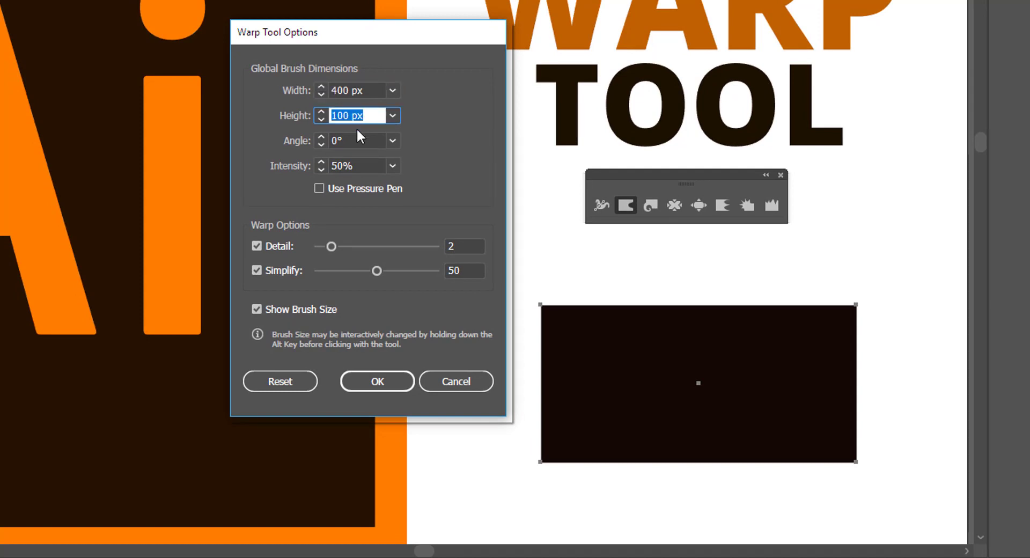
drag(338, 115, 326, 111)
text(4)
key(Tab)
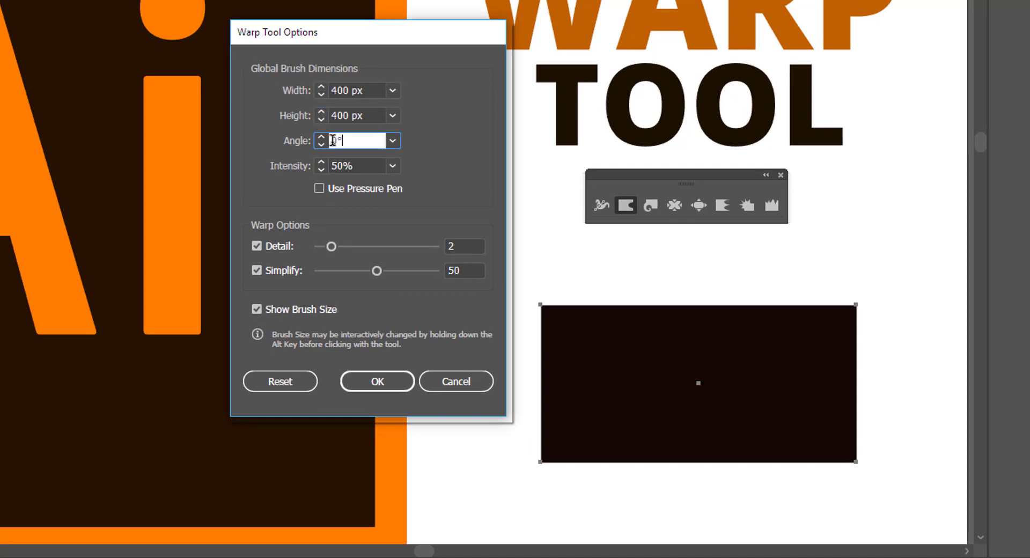
Set the Warp brush to a 45° angle, 100% intensity, detail 8 and simplify 21, and apply the options.
text(45)
key(Tab)
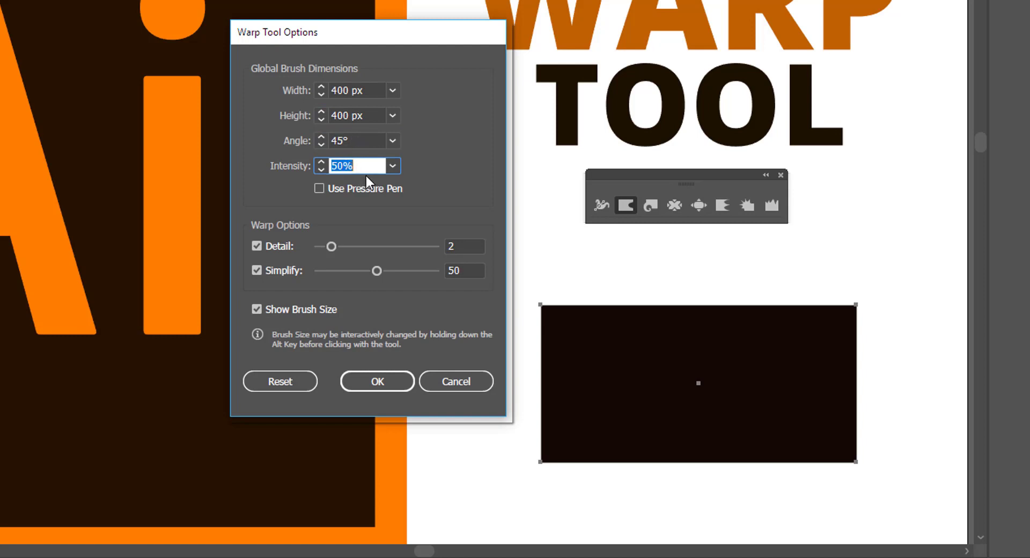
text(100)
key(Tab)
drag(330, 246, 383, 248)
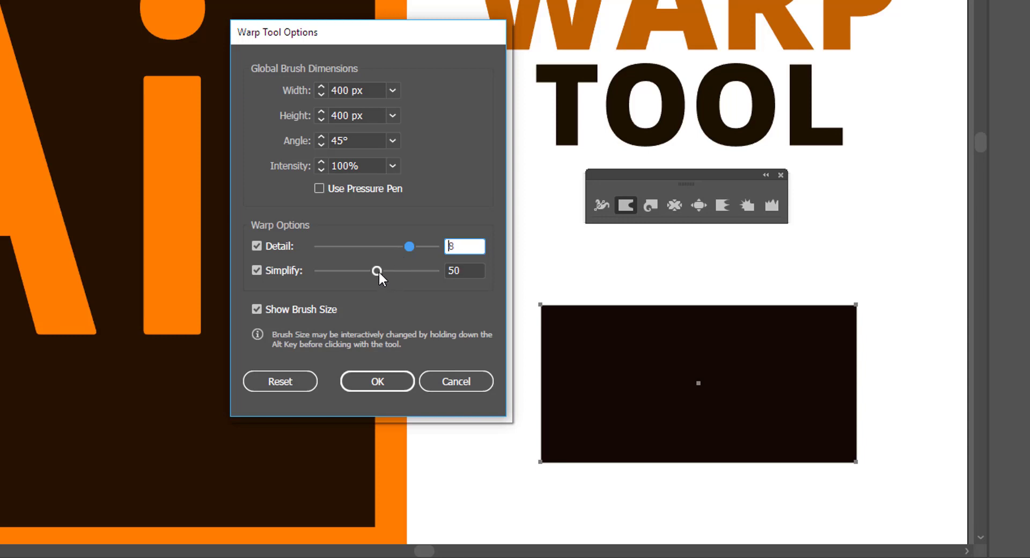
drag(378, 270, 345, 271)
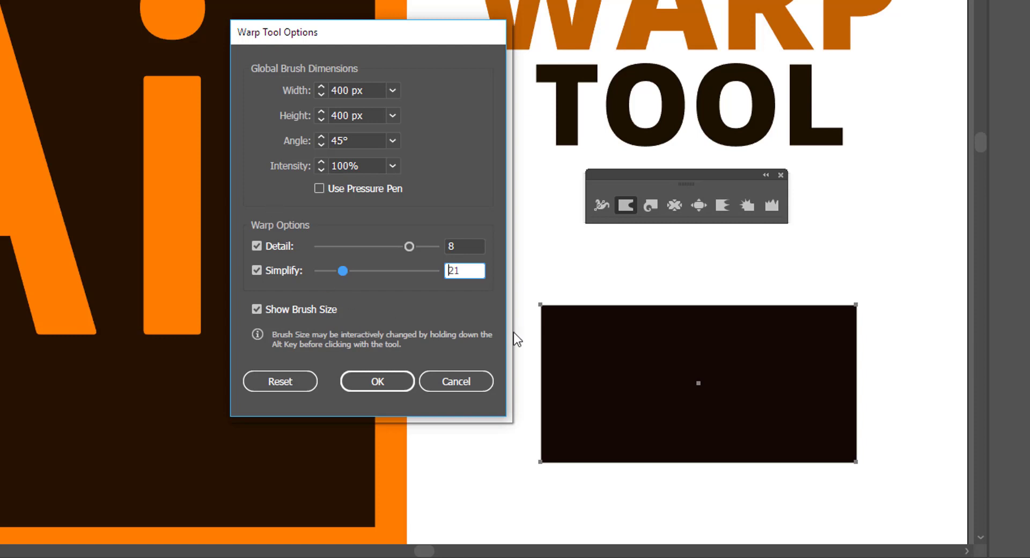
click(389, 380)
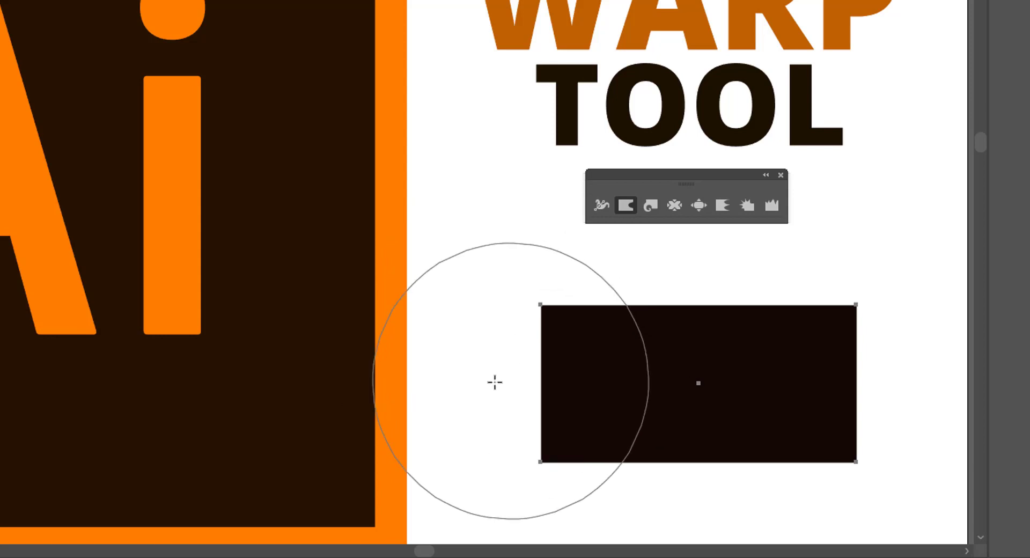
Push all four edges of the dark rectangle inward with the Warp tool to form concave sides, and deselect the shape.
drag(507, 383, 585, 386)
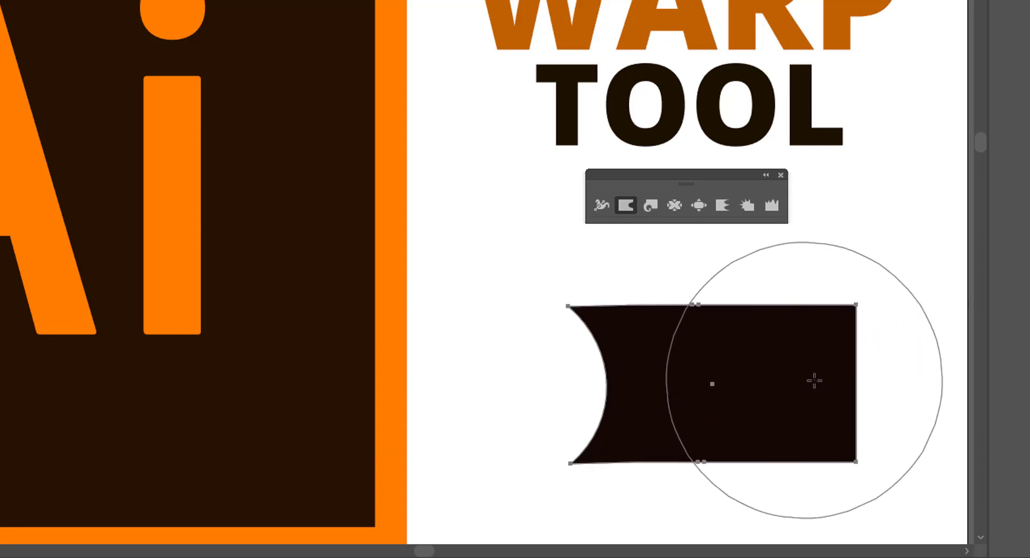
drag(864, 375, 782, 383)
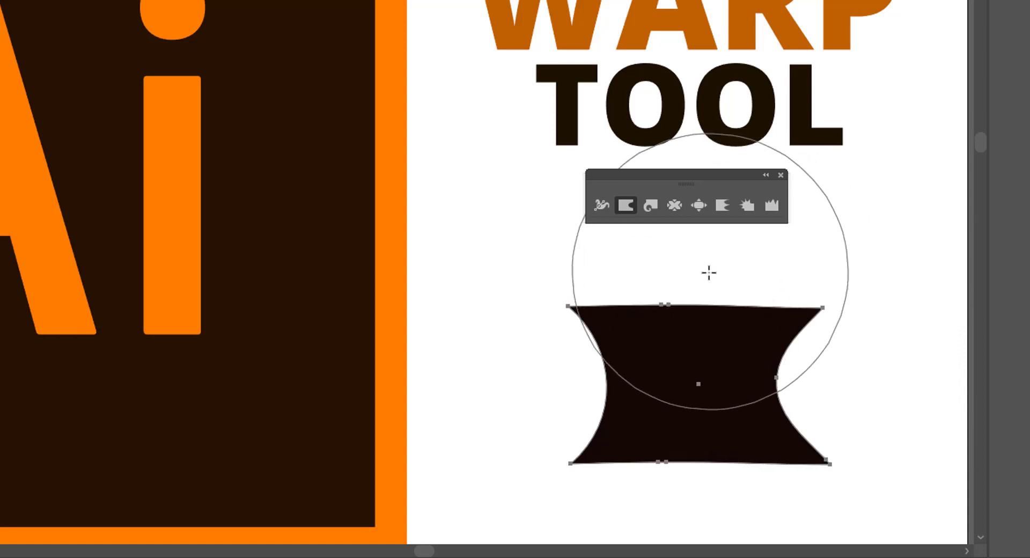
drag(691, 296, 697, 365)
drag(707, 518, 700, 435)
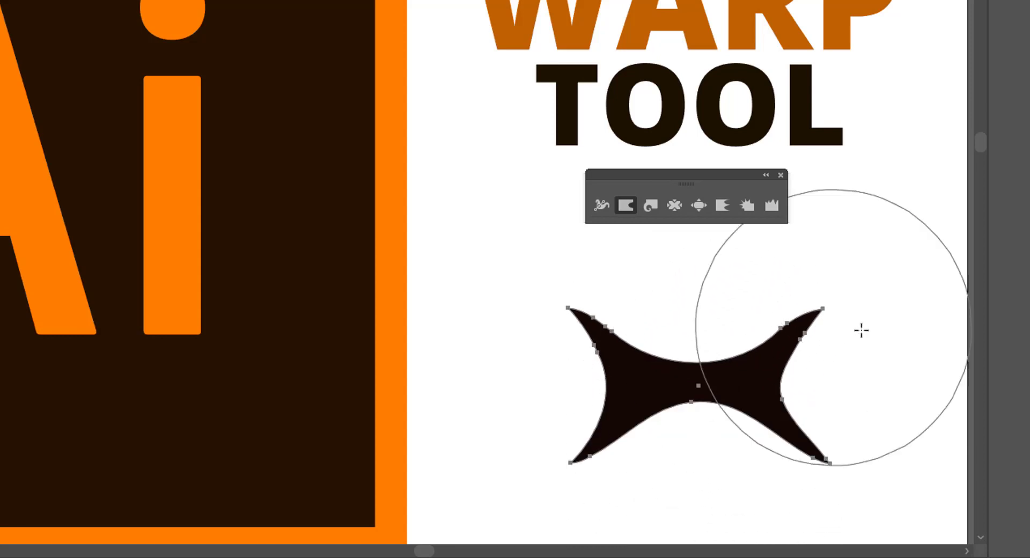
key(v)
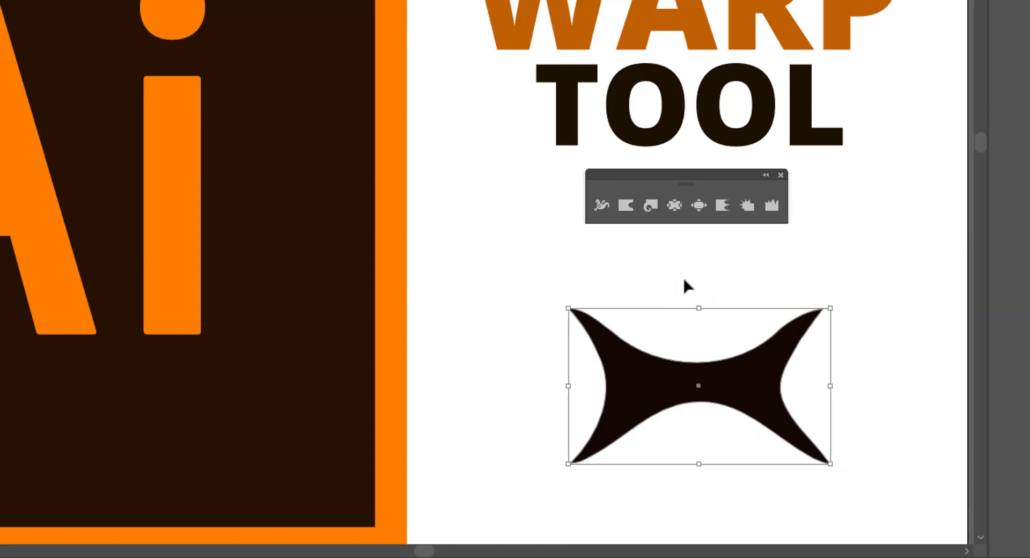
click(688, 277)
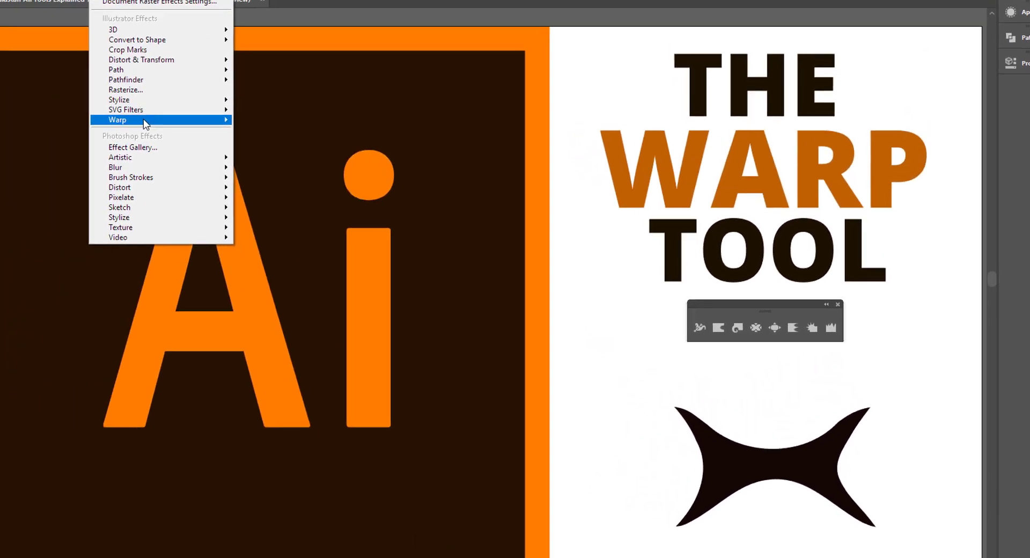
Delete the warped shape and draw a new dark rectangle about 348 by 185 px in its place.
mouse_move(181, 147)
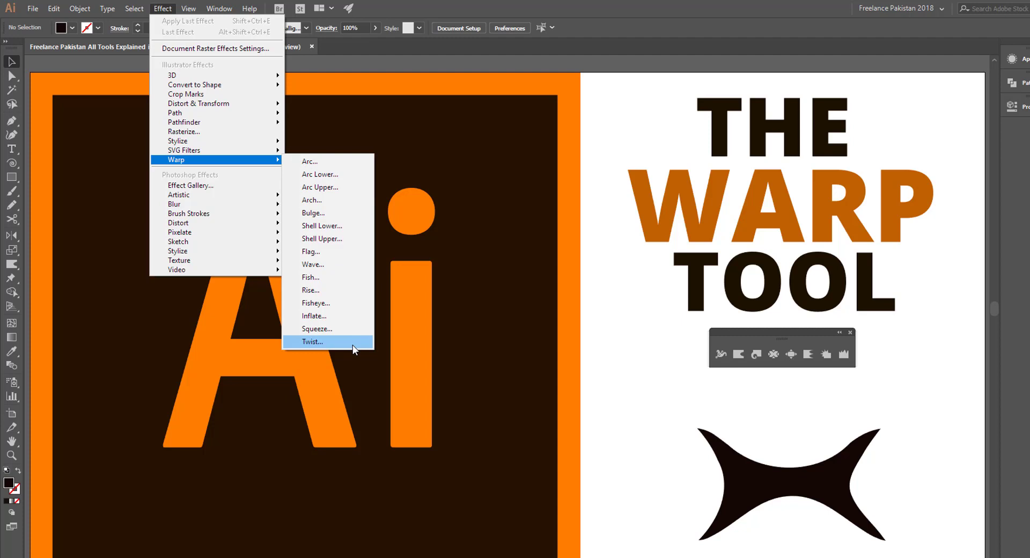
click(745, 386)
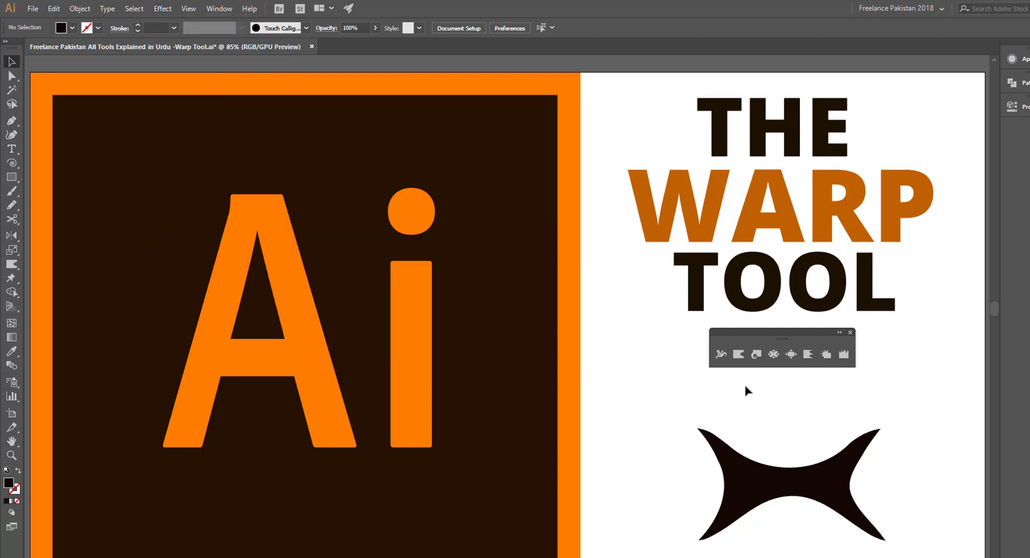
click(796, 493)
key(Delete)
key(m)
drag(702, 435, 877, 527)
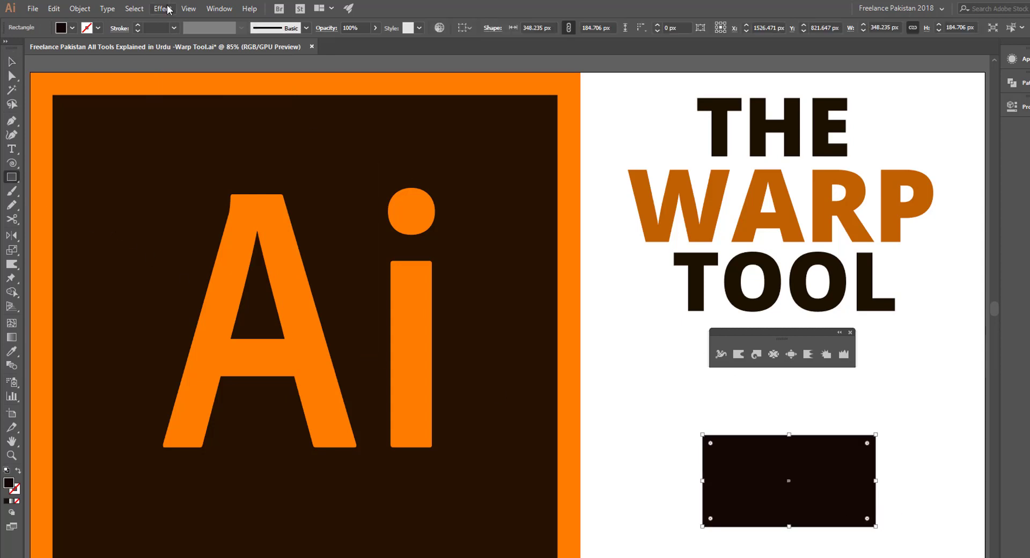
Start an Arc Warp effect on the rectangle and compare its vertical orientation with the horizontal one, leaving it horizontal.
click(164, 9)
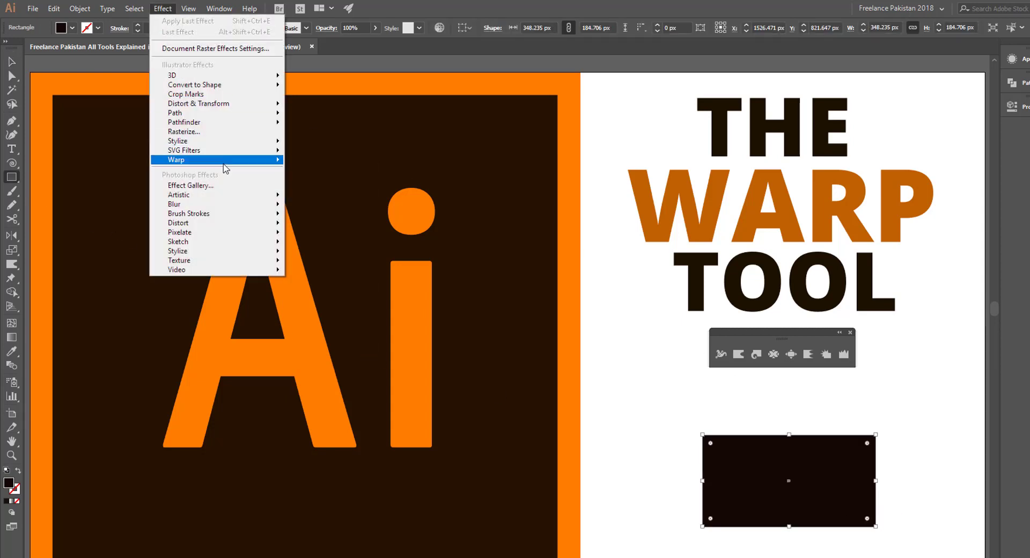
mouse_move(223, 163)
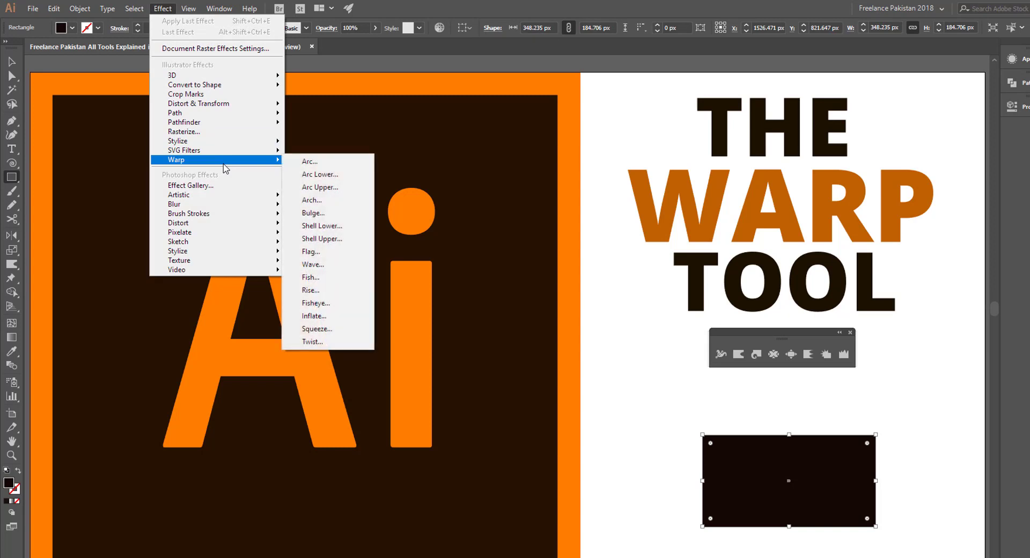
click(306, 164)
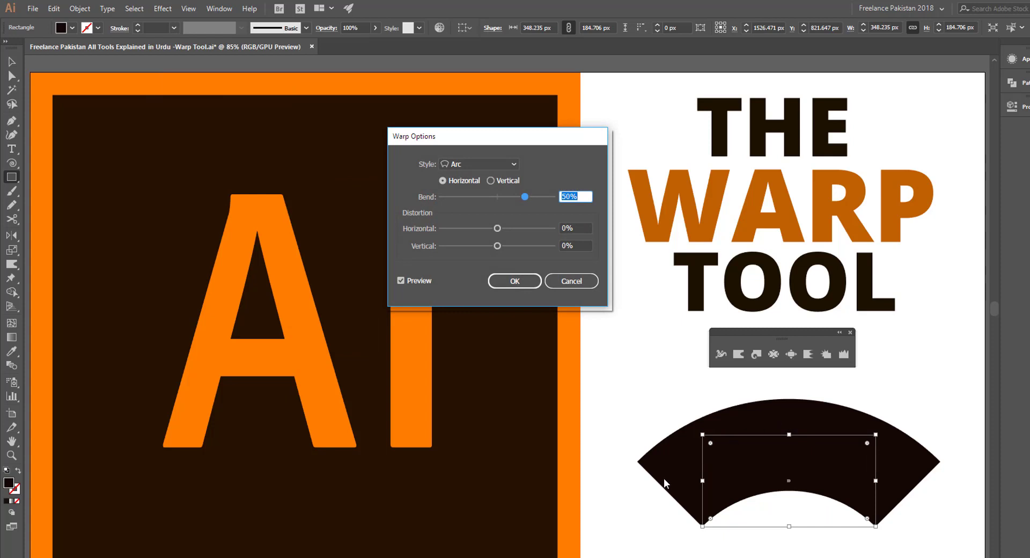
click(490, 181)
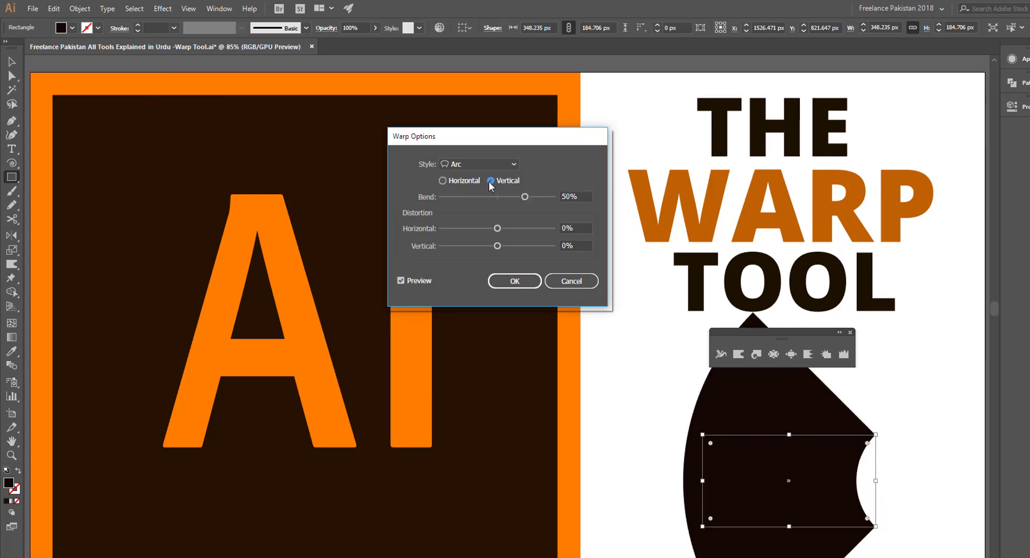
click(442, 180)
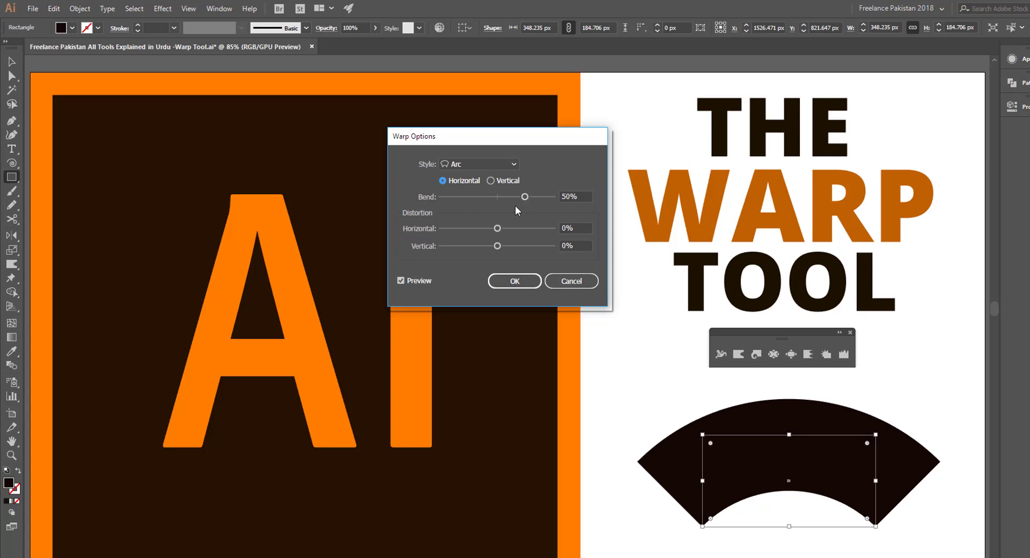
Preview the Arc Lower, Arc Upper, Bulge, Shell Lower and Flag warp styles on the rectangle.
click(461, 163)
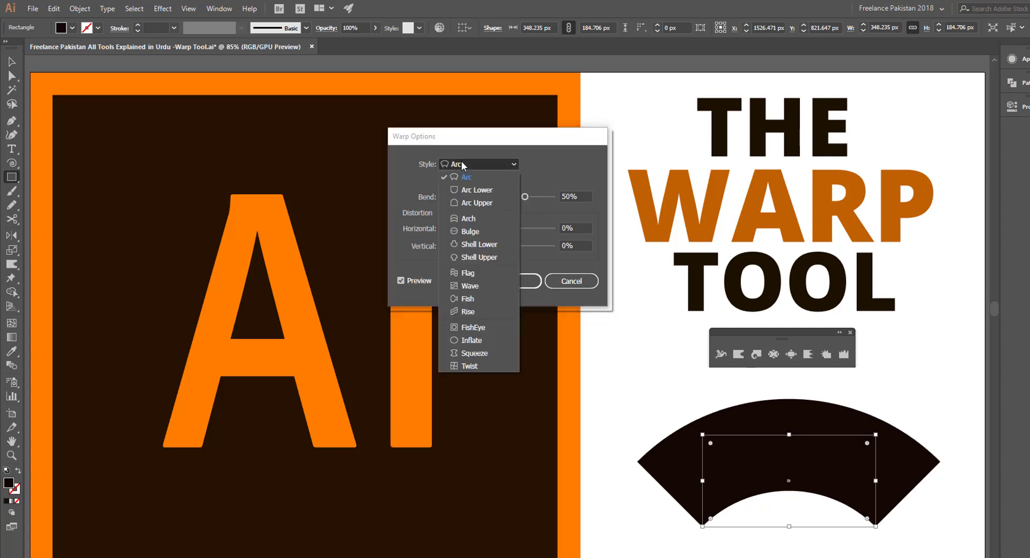
click(469, 191)
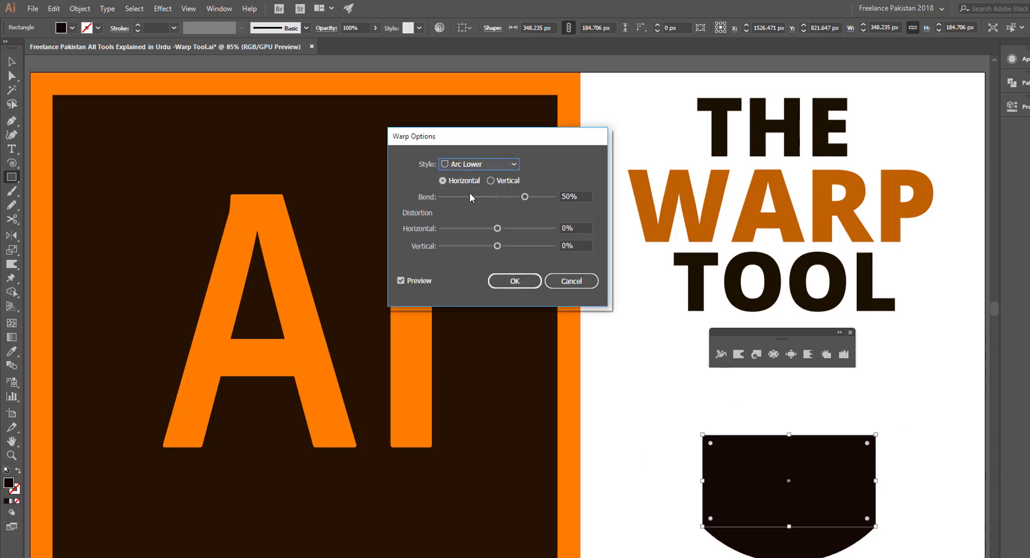
click(462, 167)
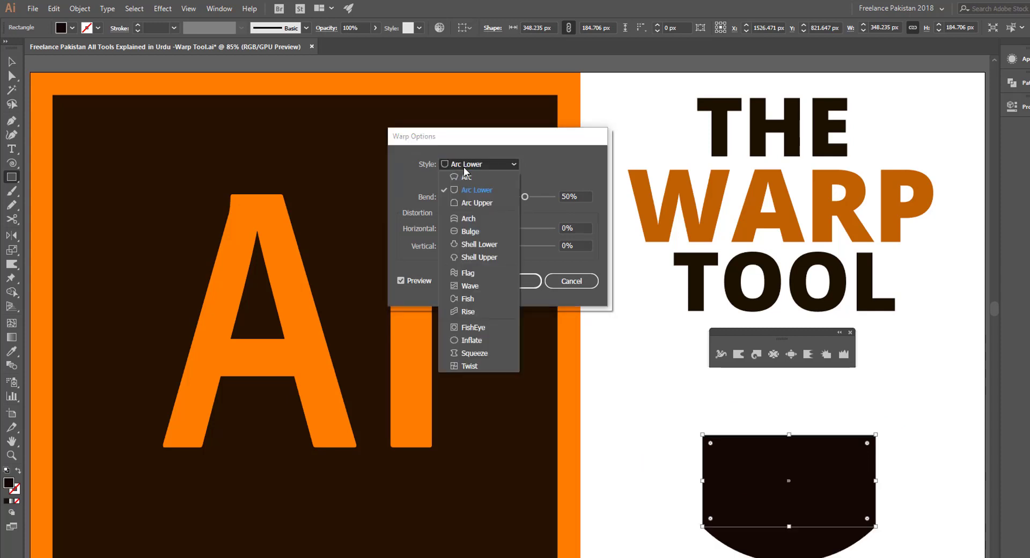
click(468, 200)
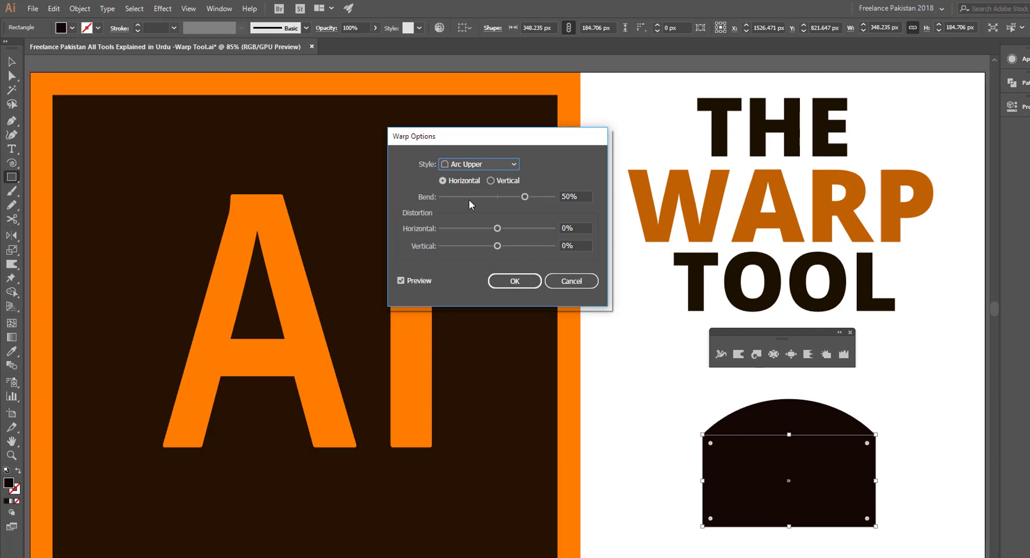
click(473, 164)
click(474, 231)
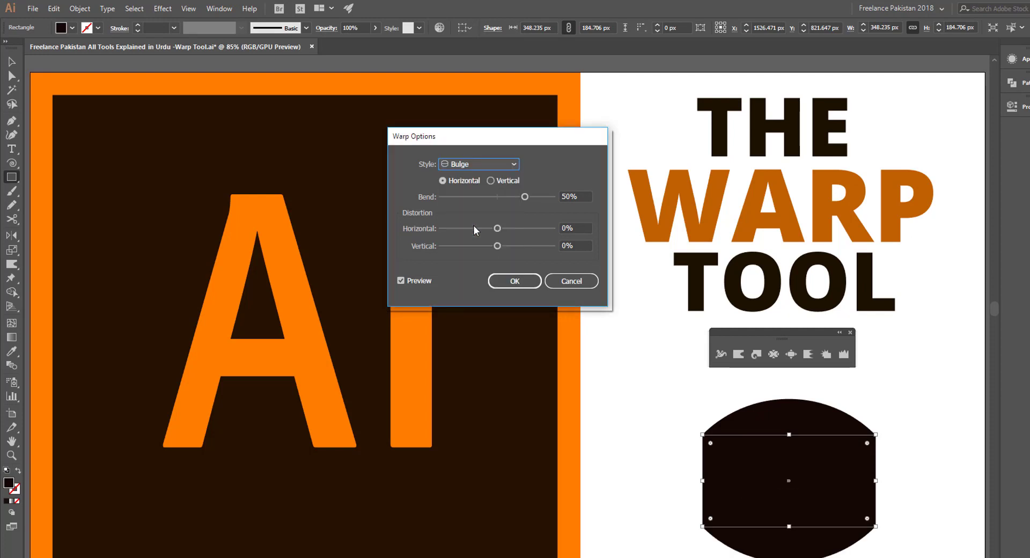
click(474, 165)
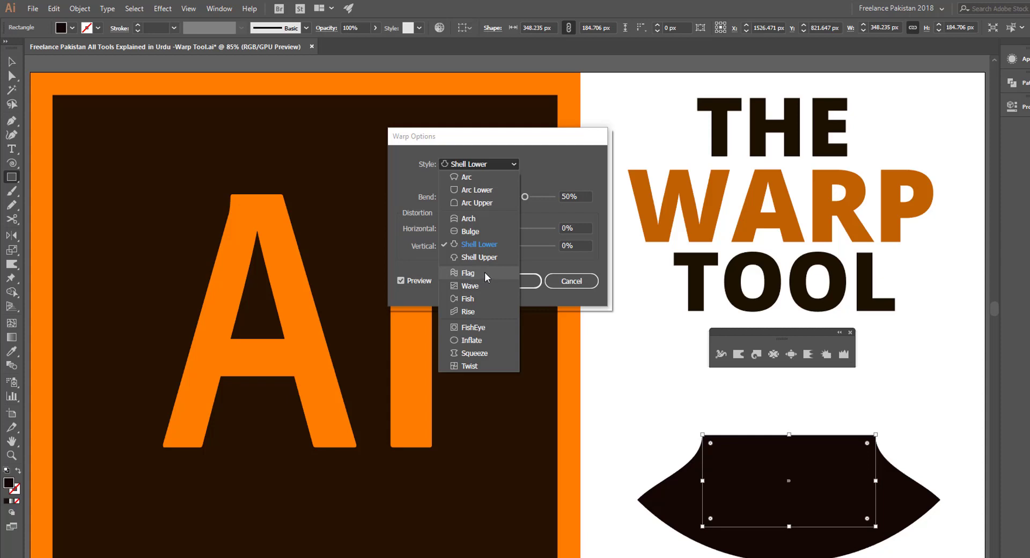
click(484, 272)
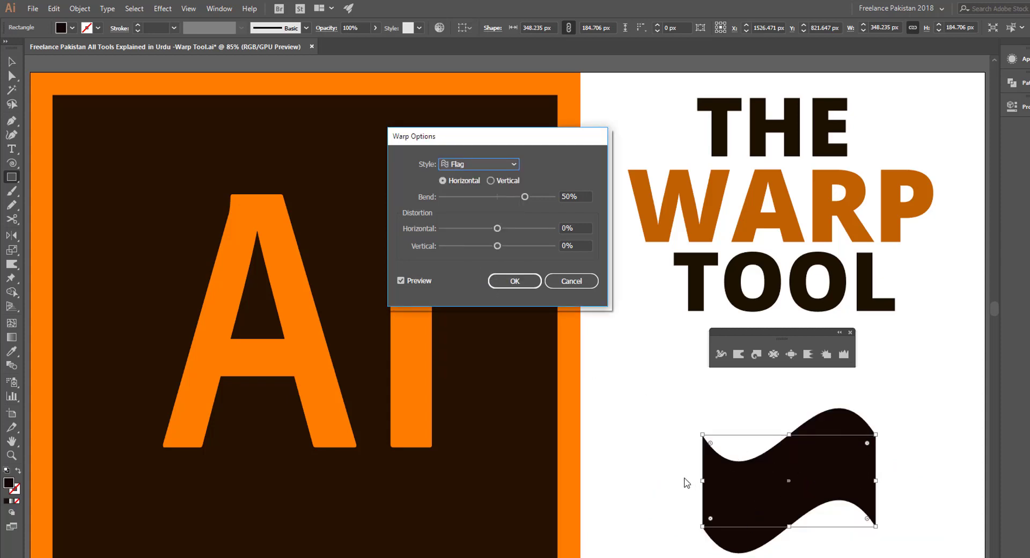
Preview the Fish and Rise warp styles on the rectangle.
click(479, 165)
click(477, 165)
click(471, 164)
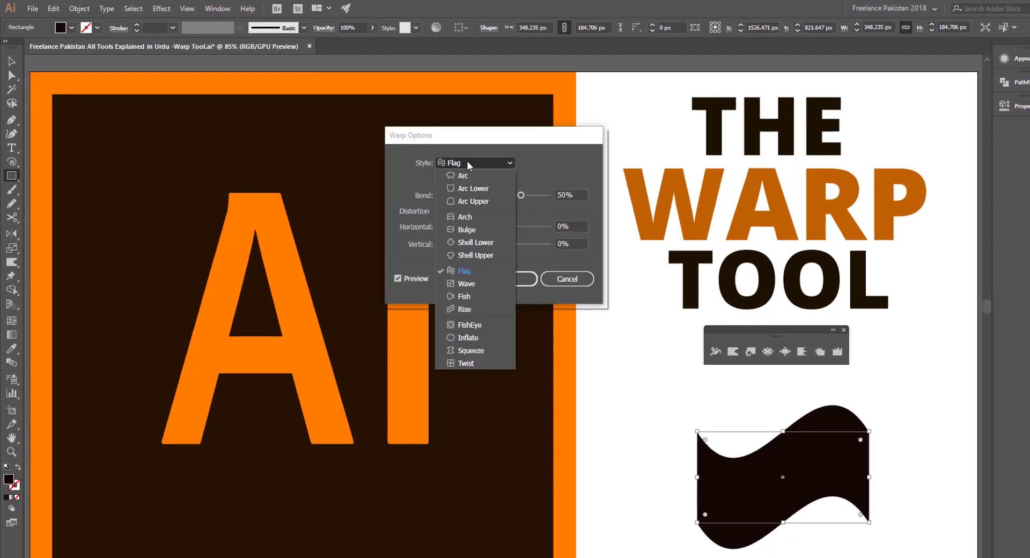
click(464, 296)
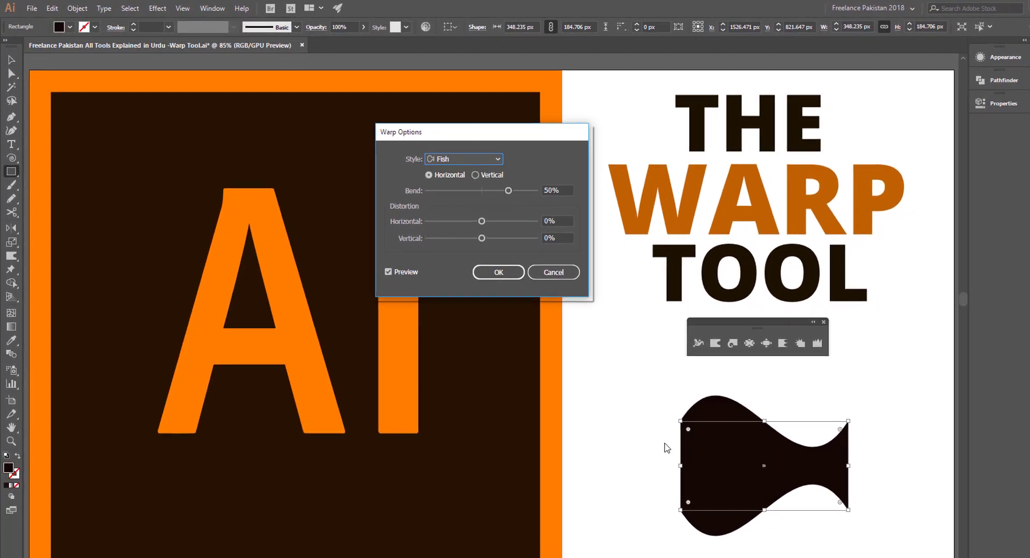
click(465, 159)
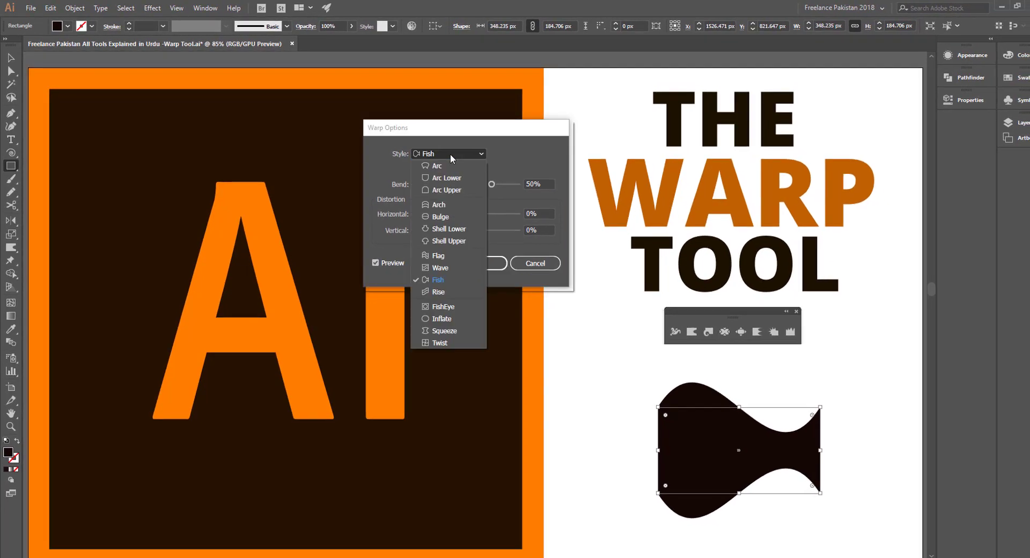
click(433, 290)
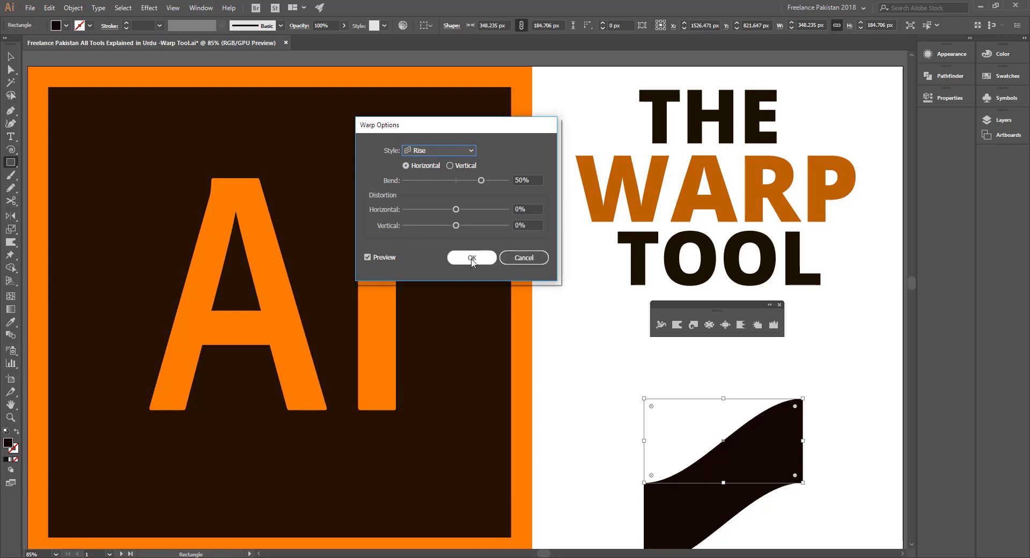
Set the warp style to Fish and apply the effect to the rectangle.
click(435, 150)
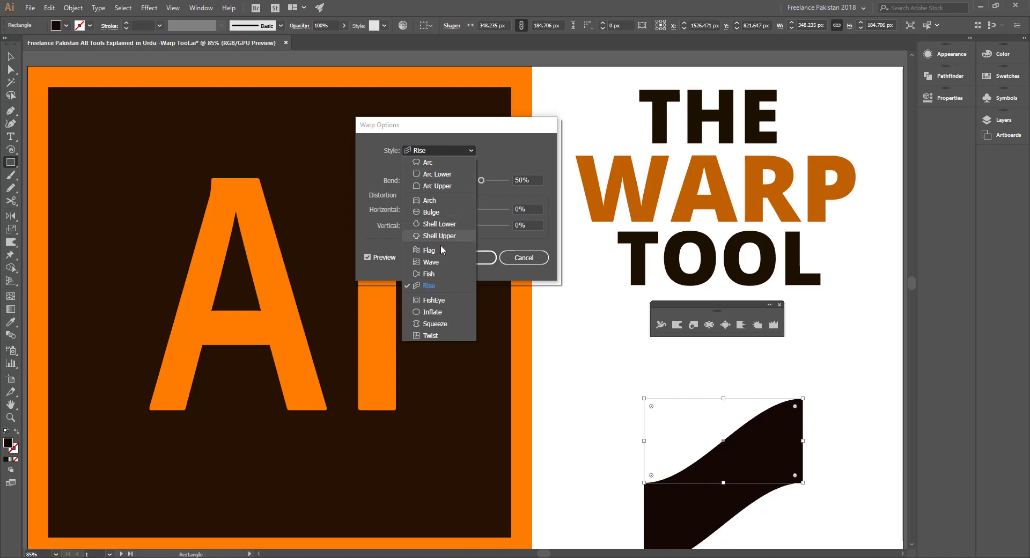
click(442, 272)
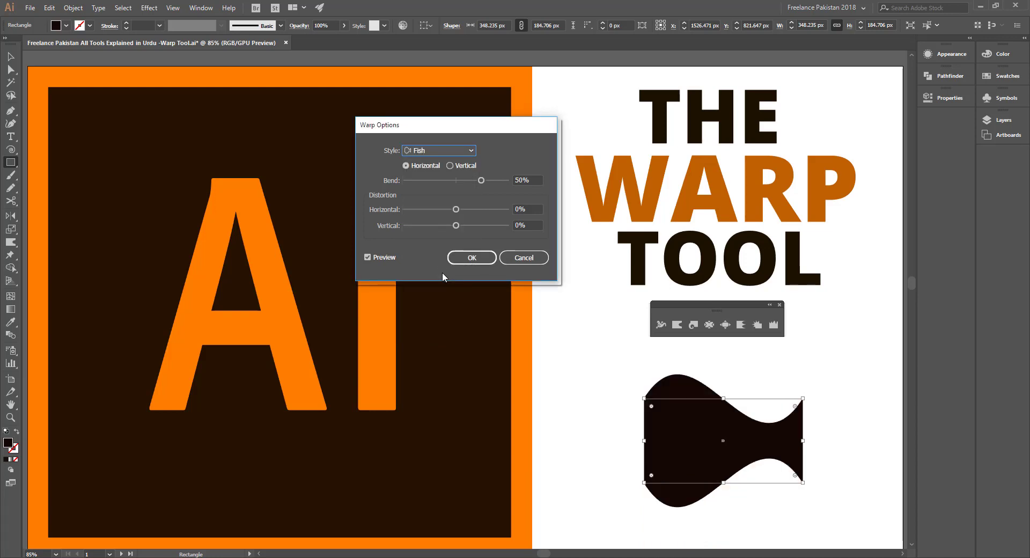
click(481, 259)
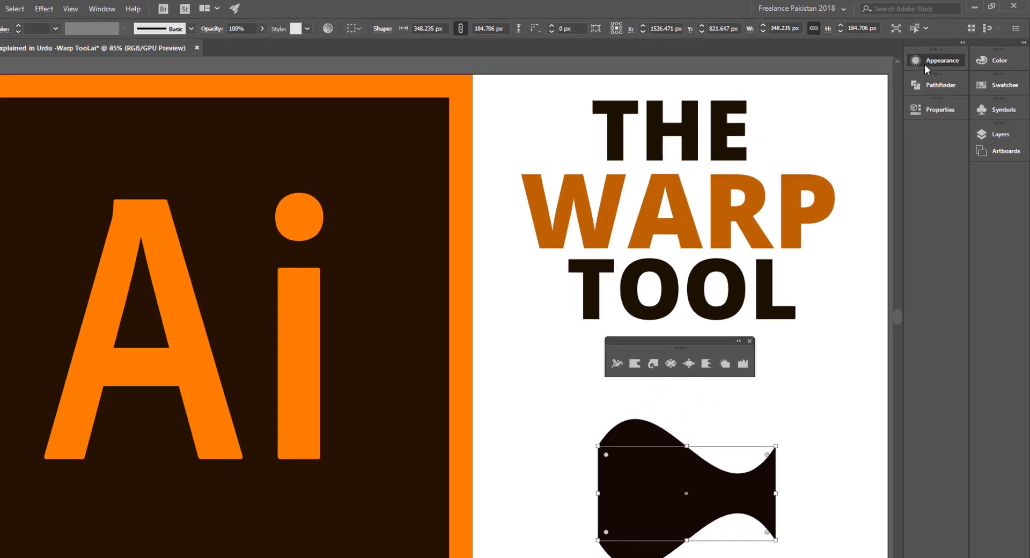
Show the rectangle's appearance attributes in an enlarged list, and toggle the visibility of its Warp: Fish effect off and on.
click(935, 57)
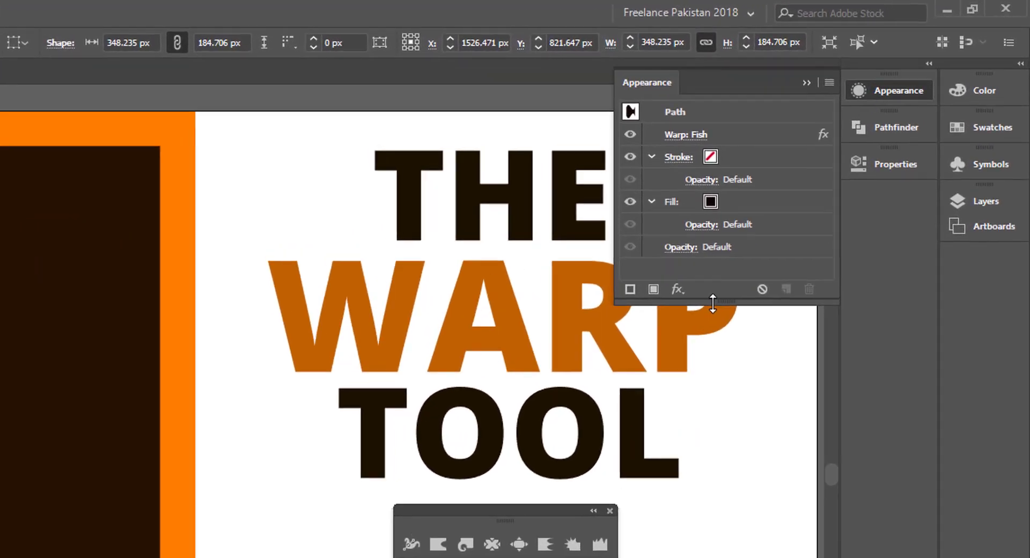
drag(791, 227, 801, 290)
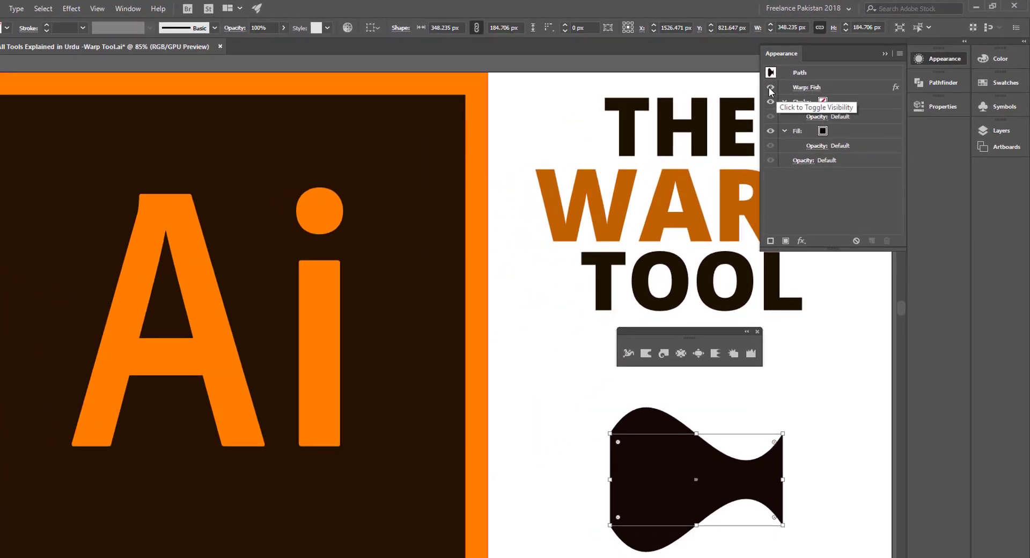
click(774, 86)
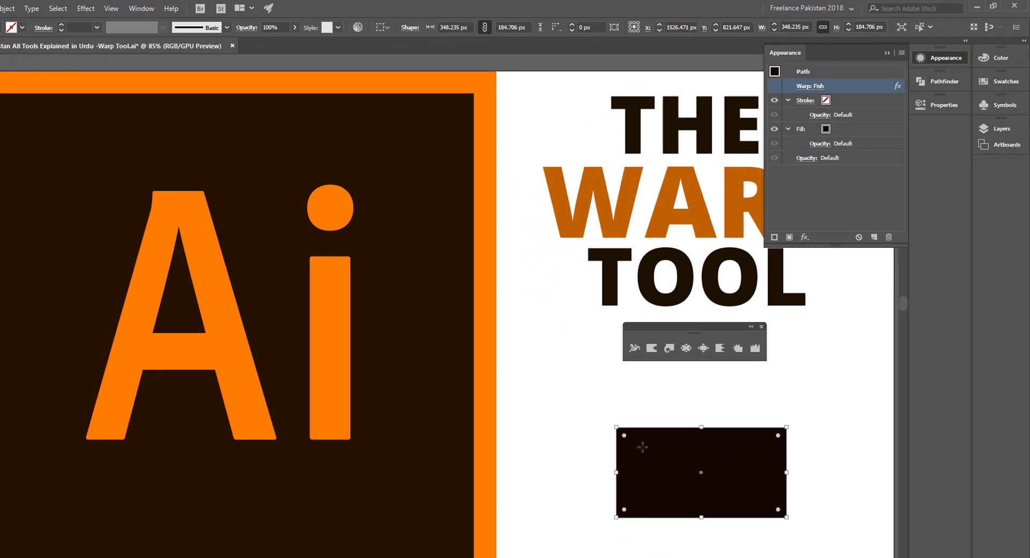
click(774, 85)
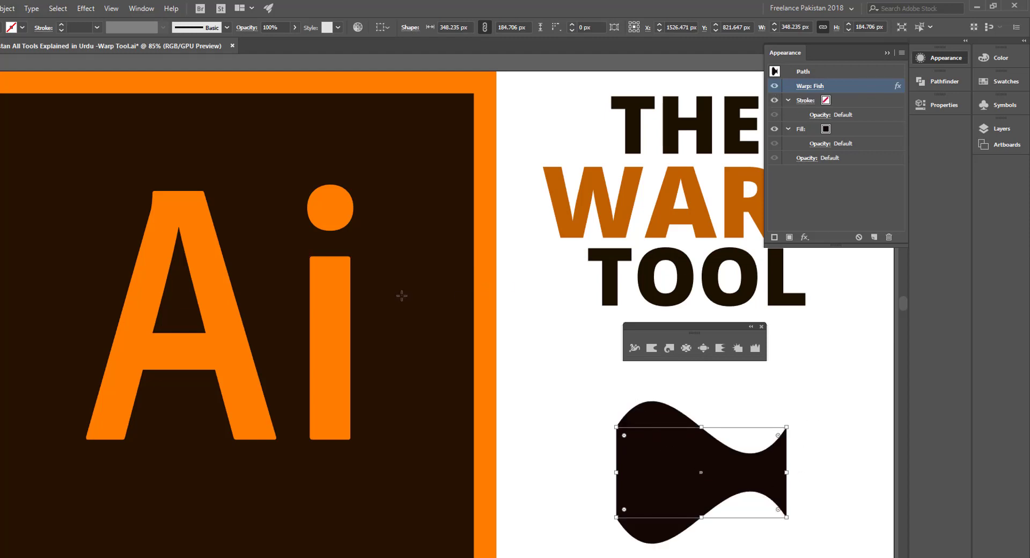
Try rounding the underlying rectangle's upper-left corner to a radius of about 184 px, and undo the rounding.
key(a)
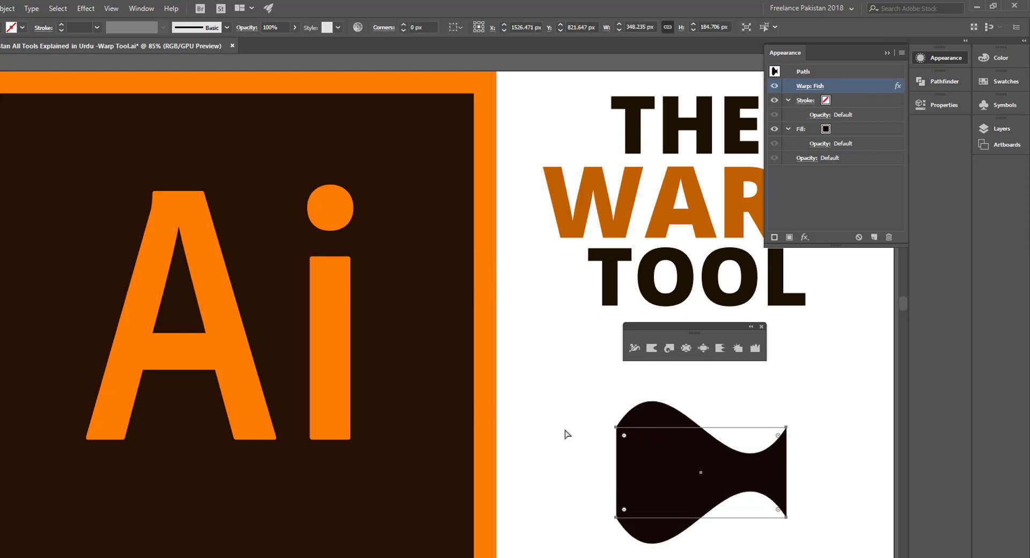
click(616, 428)
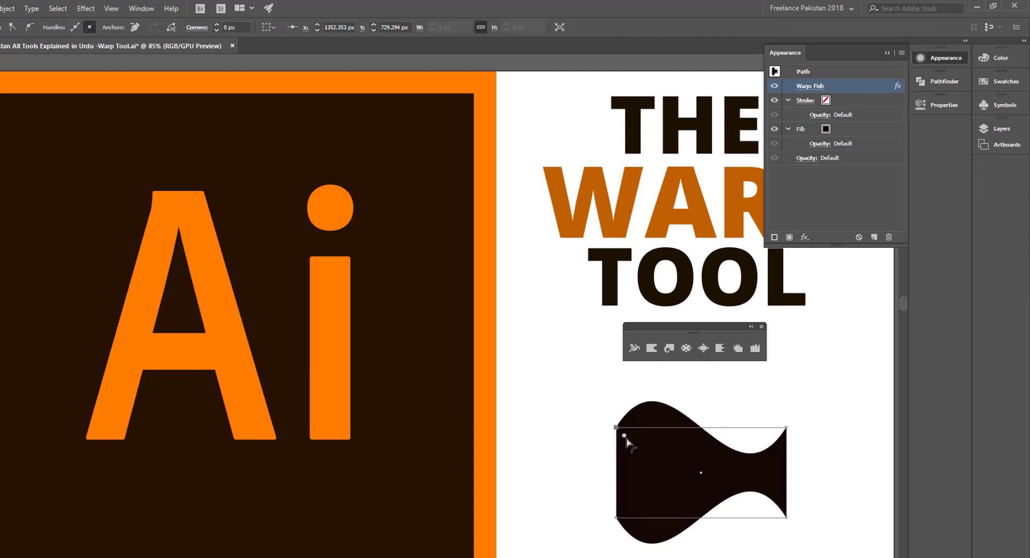
drag(622, 433, 715, 515)
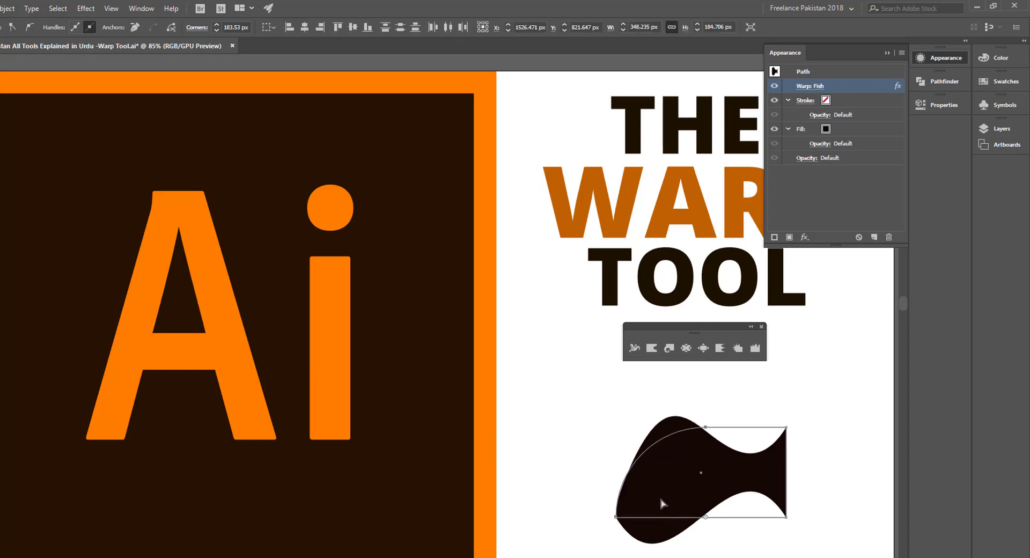
key(ctrl+z)
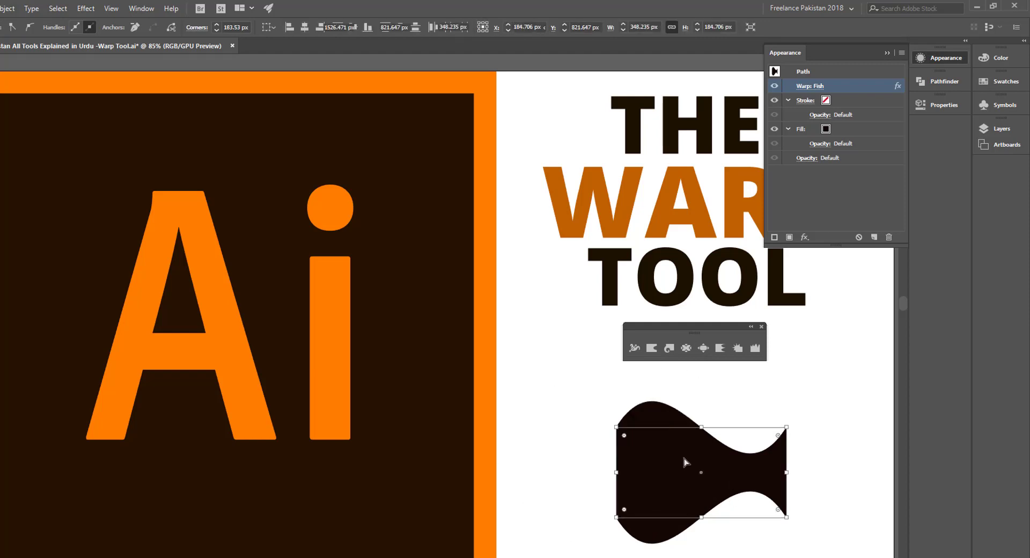
Move the fish-warped rectangle's two left anchors up and outward to slant the shape, deselect it, and activate the Warp tool.
click(582, 437)
drag(589, 410, 629, 552)
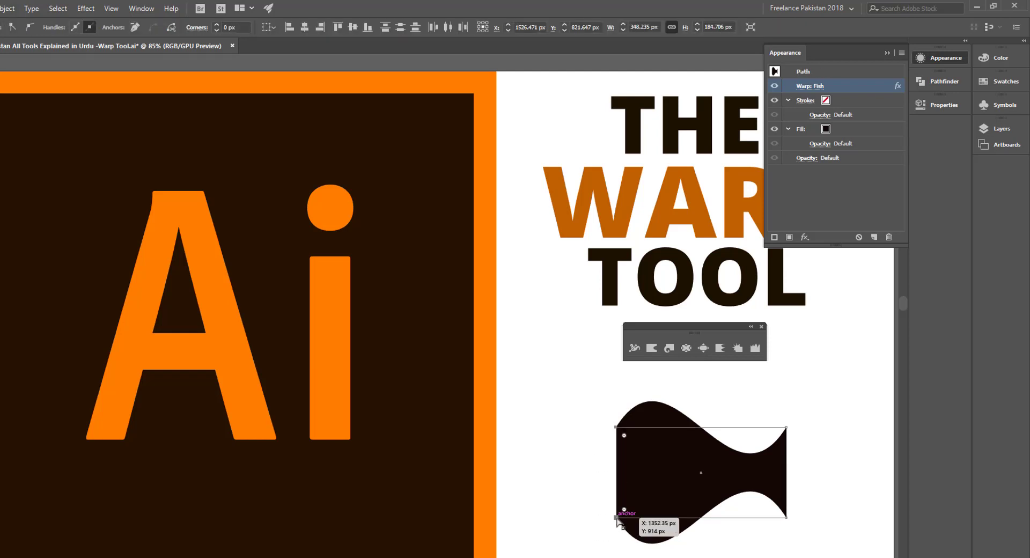
drag(615, 518, 585, 451)
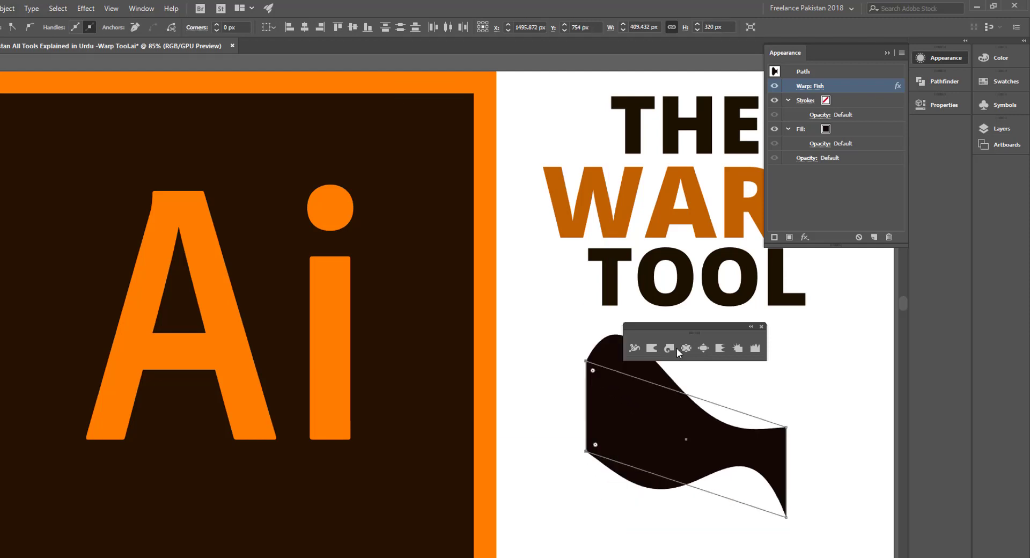
drag(690, 332, 693, 324)
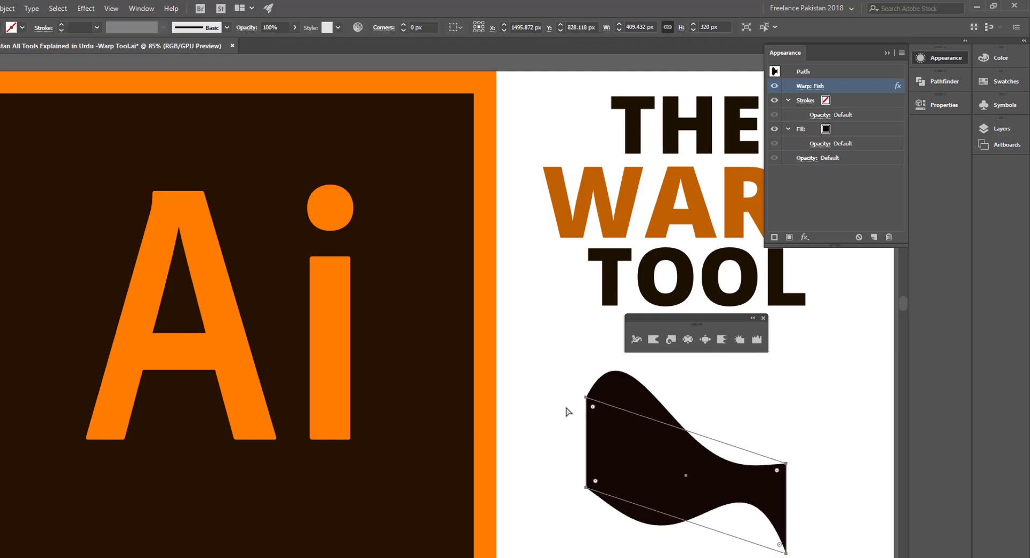
click(568, 412)
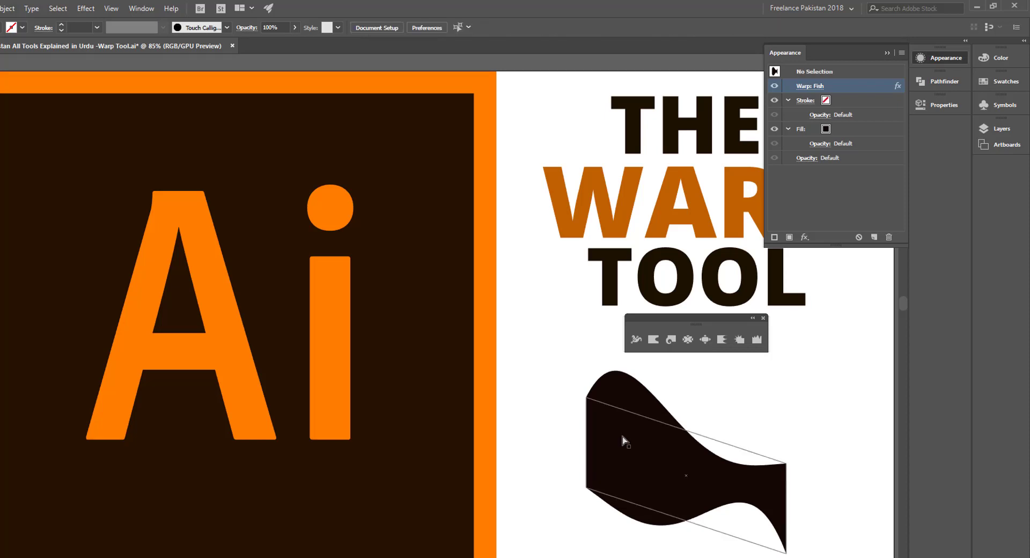
key(shift+r)
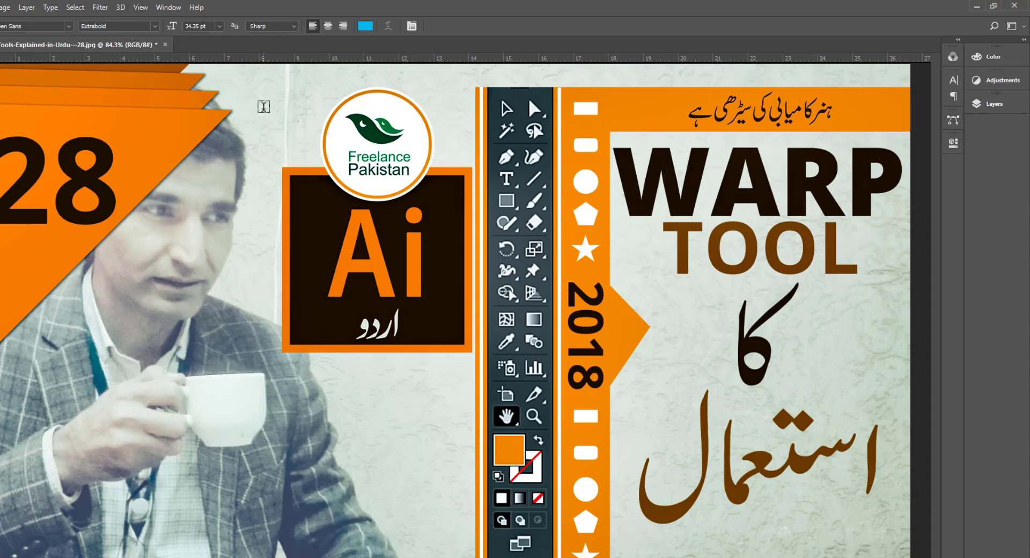
In Photoshop, start a text entry, examine the available Warp Text styles, and cancel without applying one.
click(264, 107)
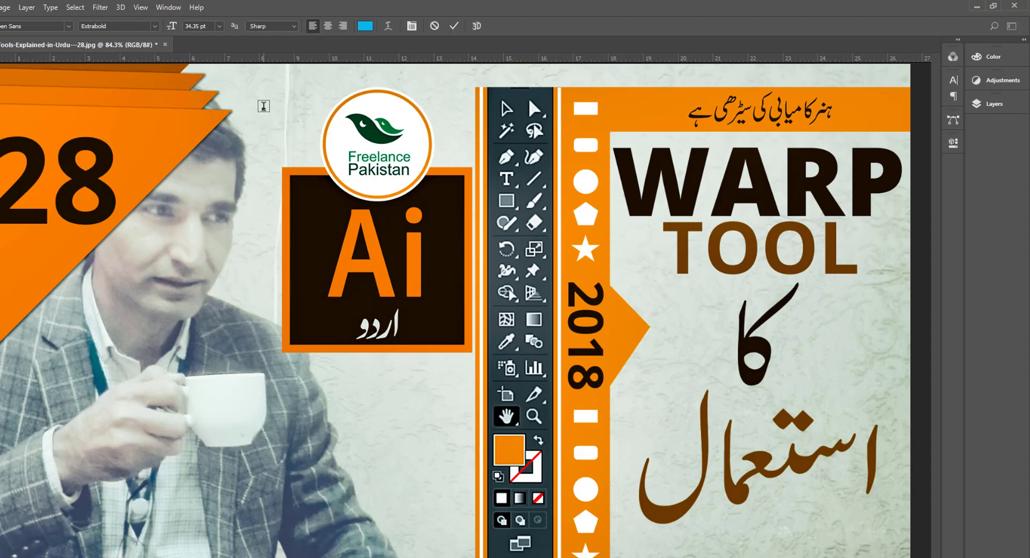
click(388, 27)
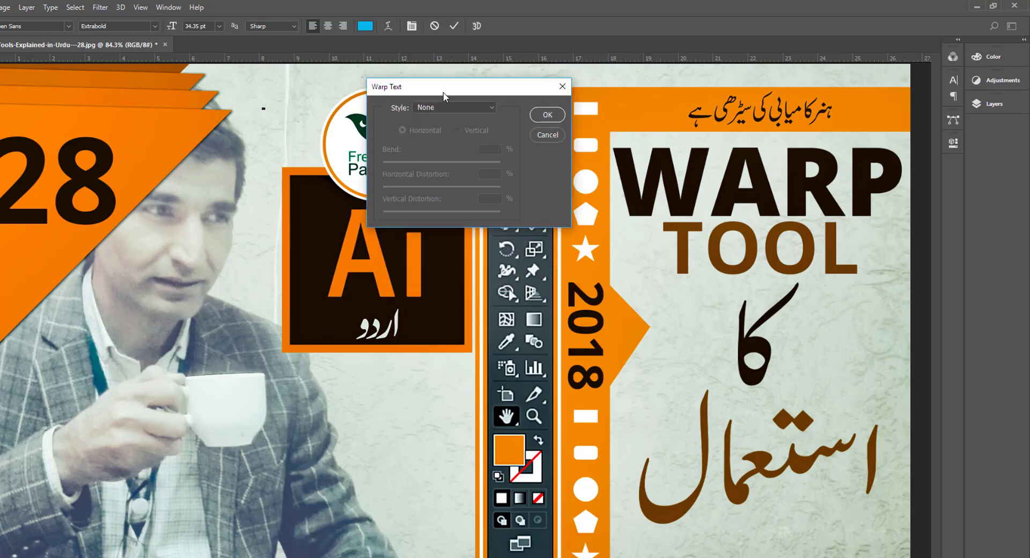
click(443, 107)
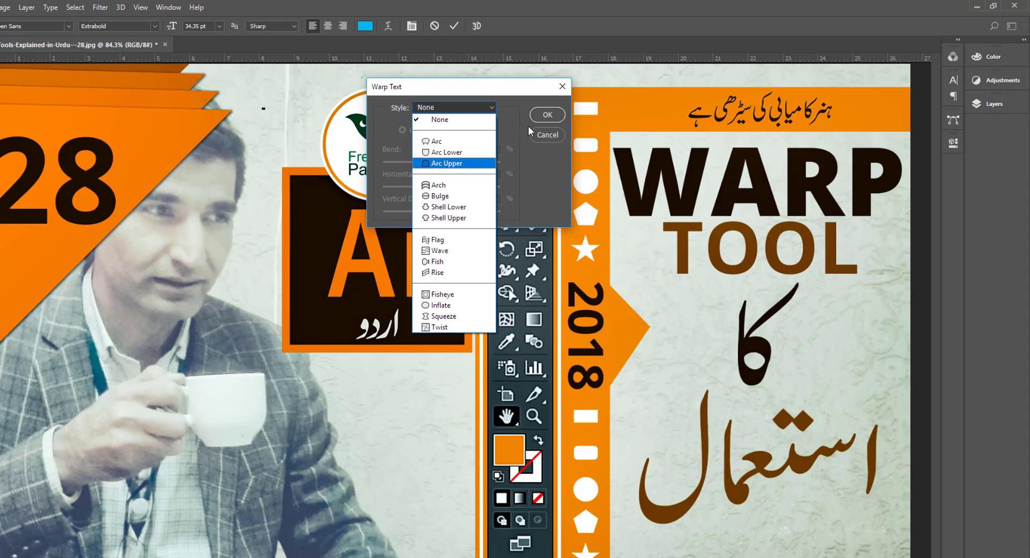
click(544, 136)
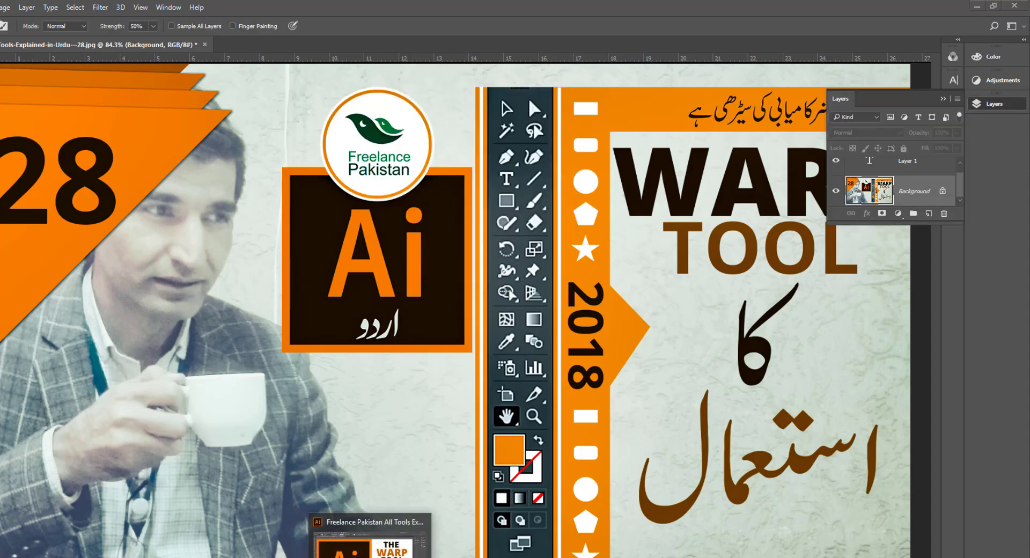
Switch back to Illustrator and push the fish shape's left edge deep inward with the Warp tool.
click(374, 555)
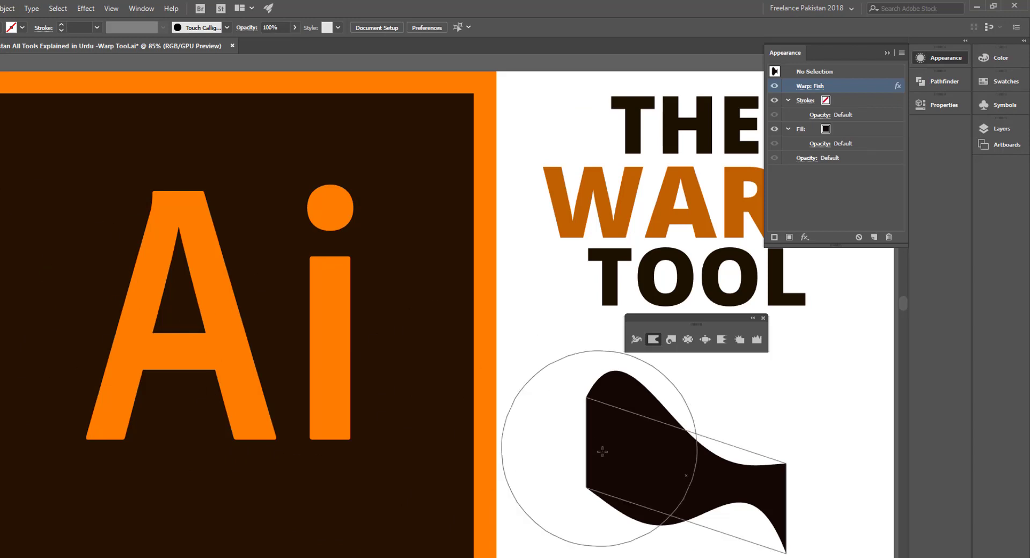
mouse_move(581, 432)
mouse_down()
mouse_move(644, 449)
mouse_move(652, 466)
mouse_move(692, 467)
mouse_up()
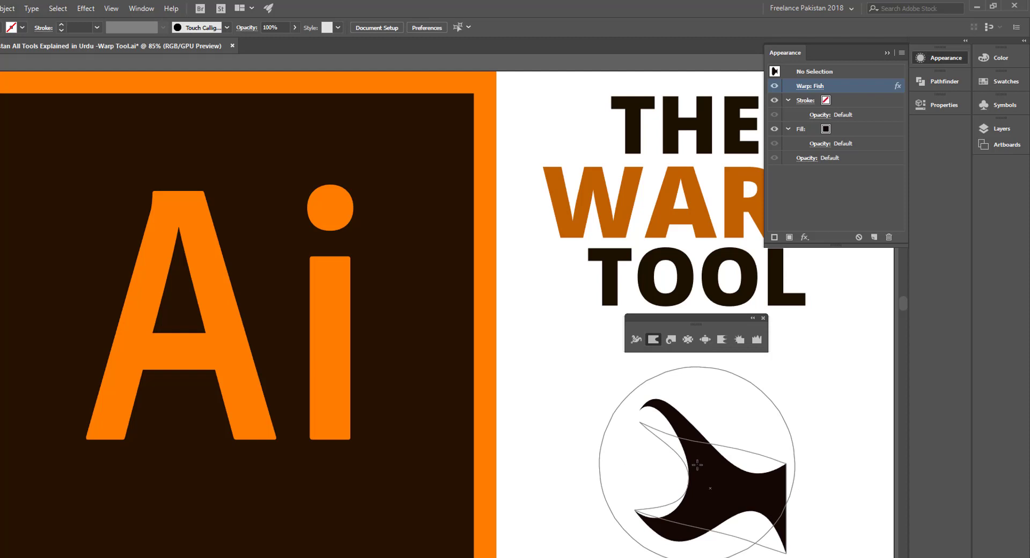
Reset the Warp tool options to their defaults and push a small notch into the shape's right edge with the brush.
double_click(651, 340)
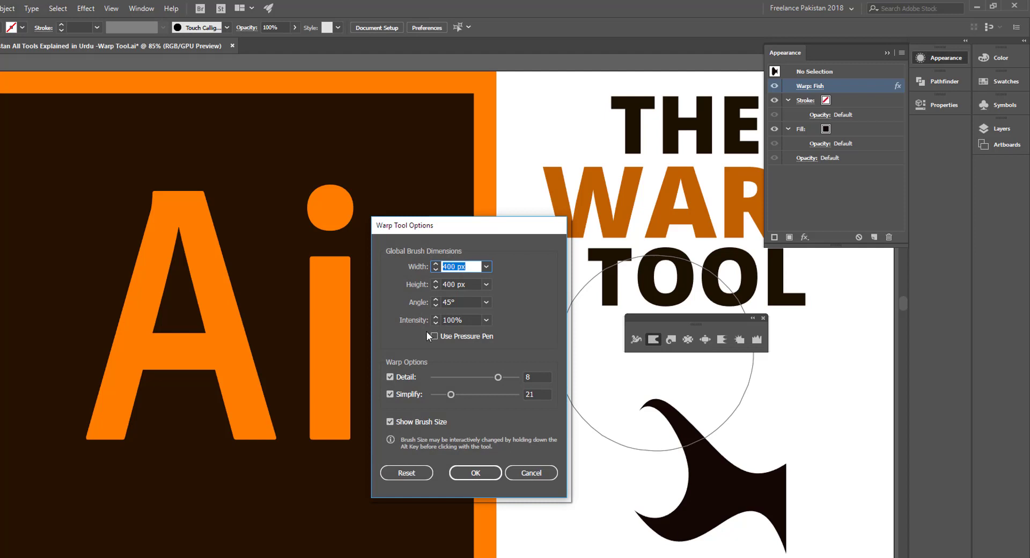
click(409, 473)
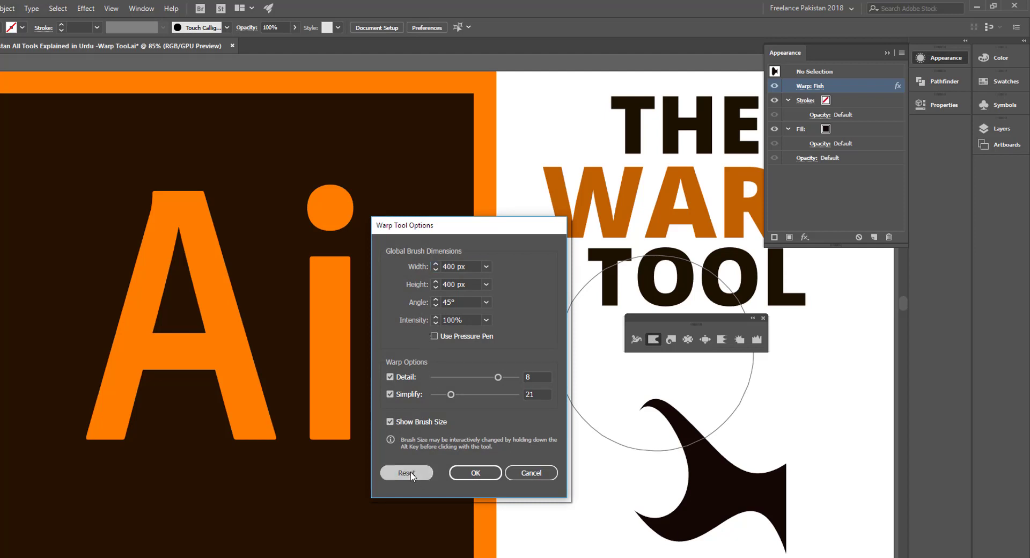
click(484, 474)
mouse_move(716, 478)
mouse_down()
mouse_move(757, 479)
mouse_move(792, 501)
mouse_move(708, 492)
mouse_up()
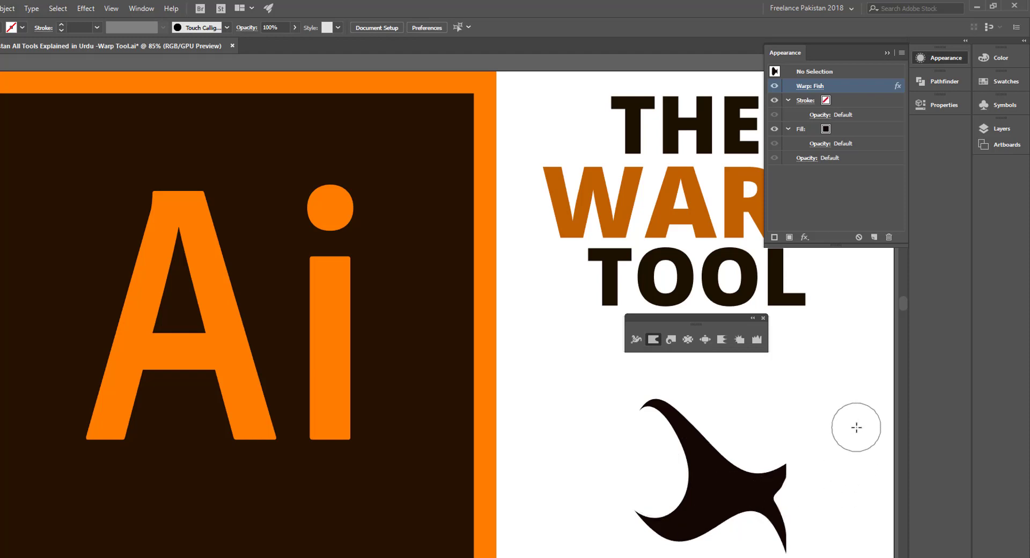